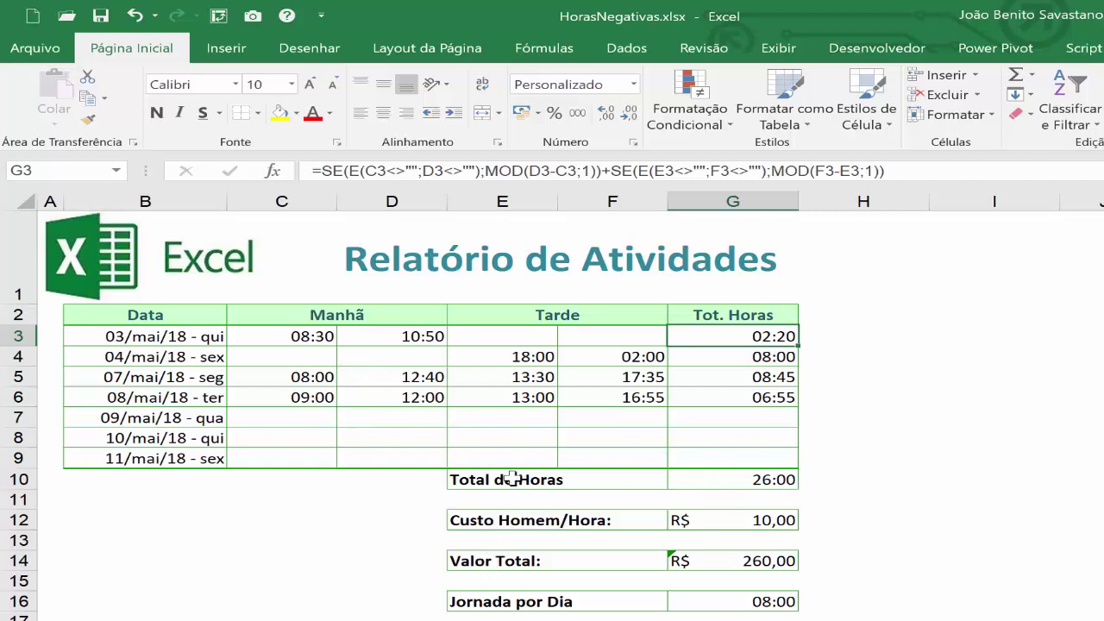
Add the column header "Diferença" in cell H2, beside Tot. Horas
{"action": "left_click", "coordinate": [863, 338]}
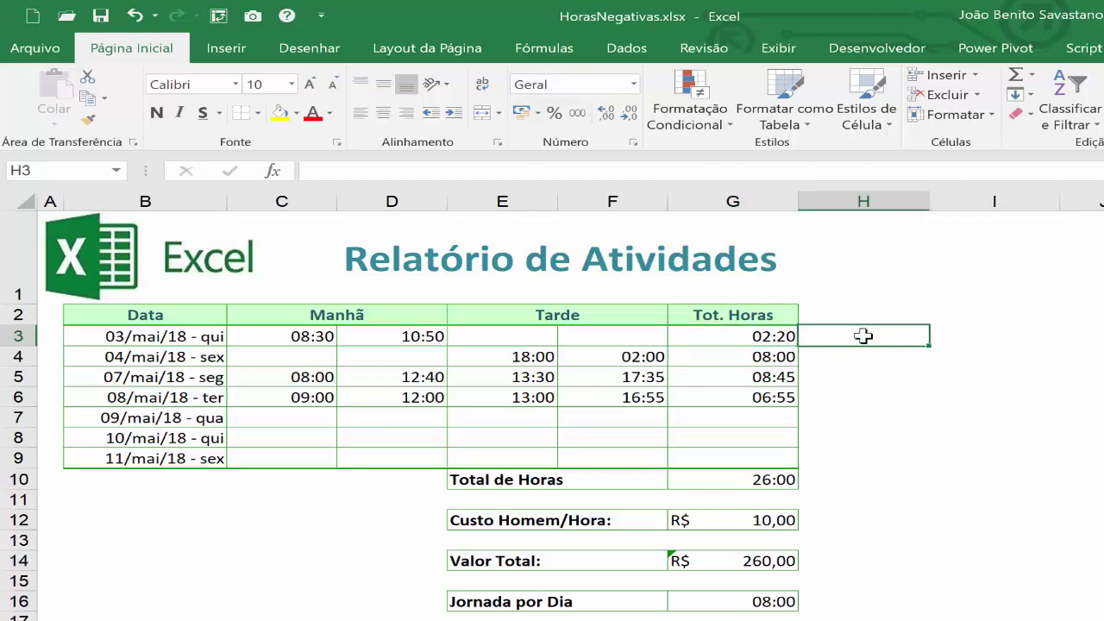
{"action": "left_click", "coordinate": [863, 314]}
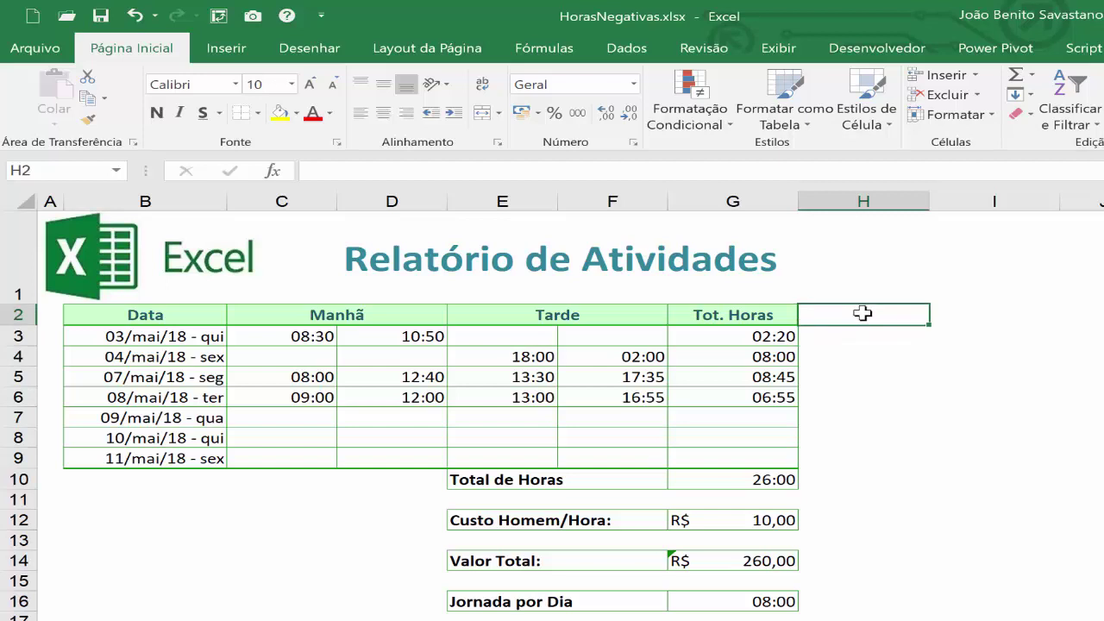
{"action": "type", "text": "Diferença"}
{"action": "key", "text": "ctrl+Return"}
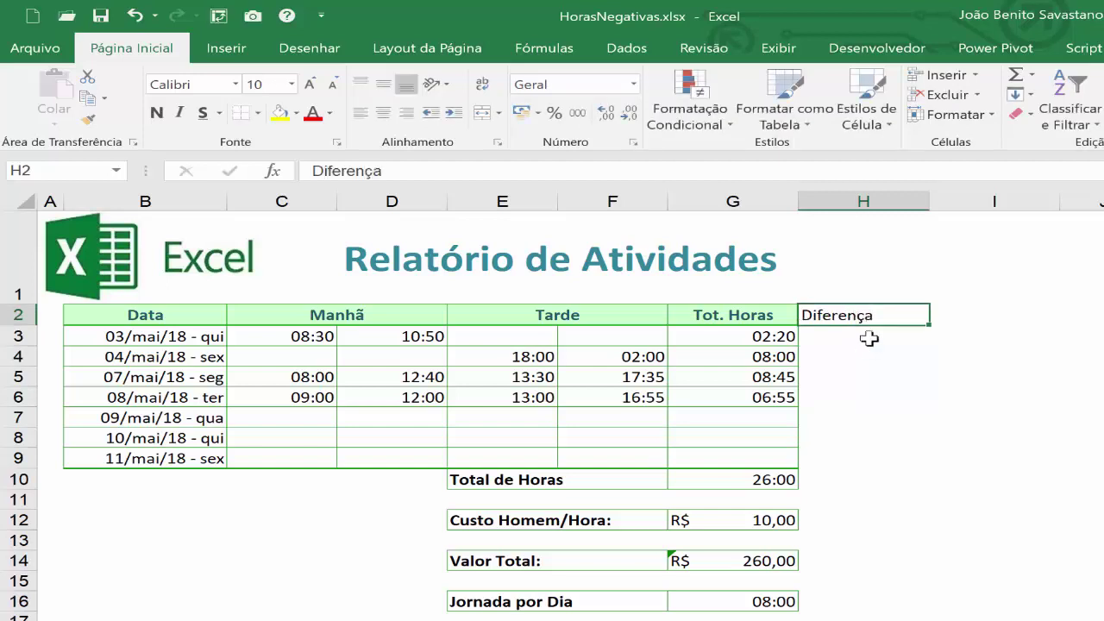
Enter the formula =G3-Jornada in H3, referencing the daily workday cell G16, and fill it down through H9
{"action": "left_click", "coordinate": [868, 338]}
{"action": "type", "text": "="}
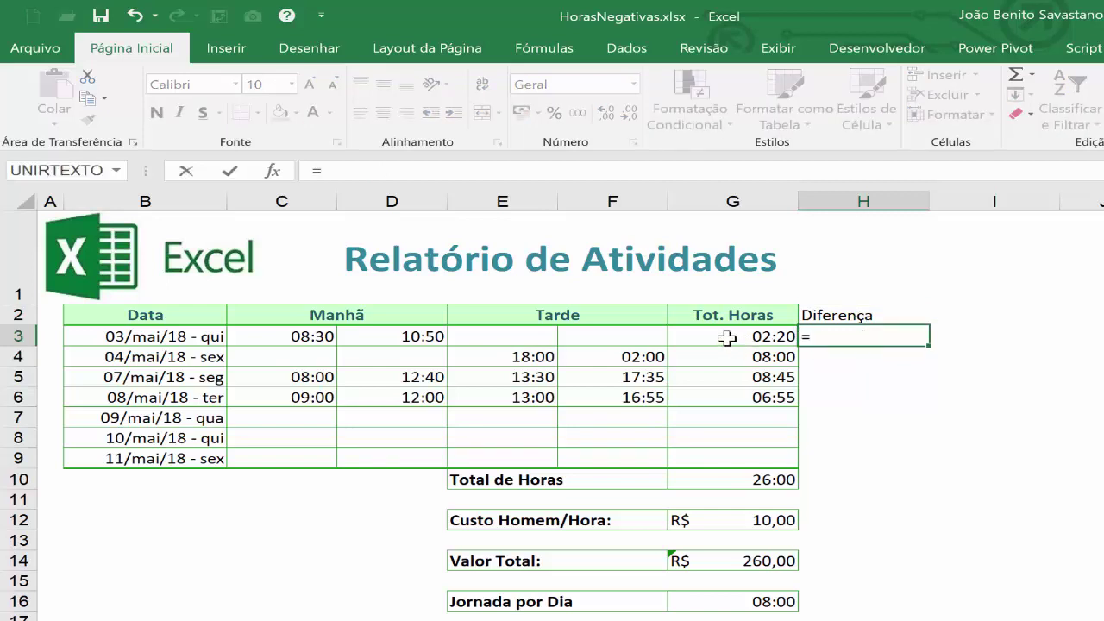
{"action": "left_click", "coordinate": [727, 339]}
{"action": "type", "text": "-"}
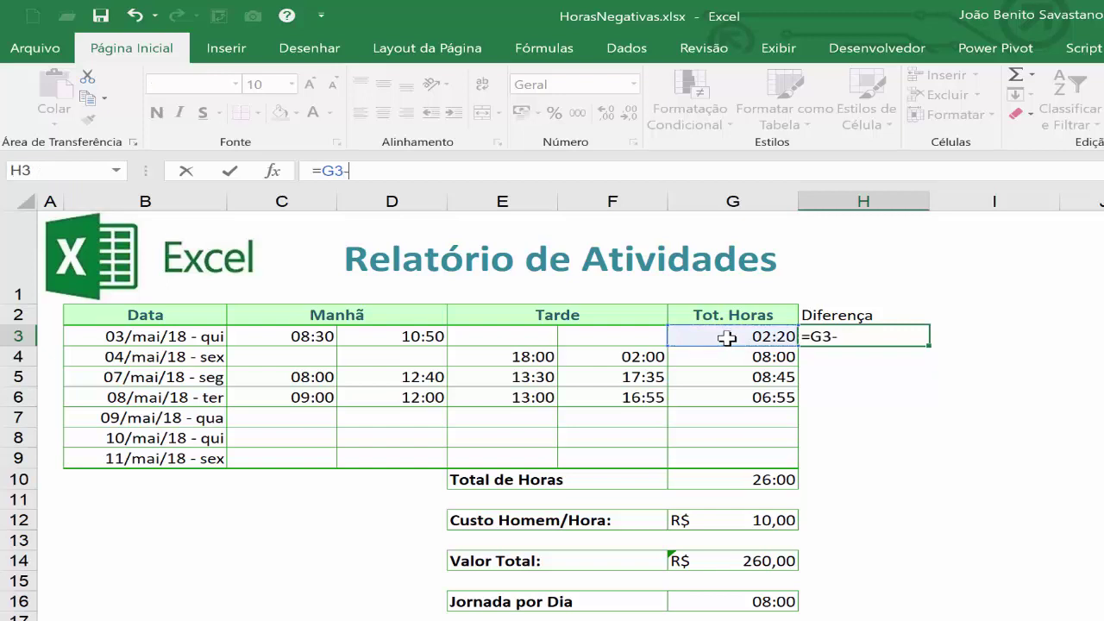
{"action": "left_click", "coordinate": [736, 601]}
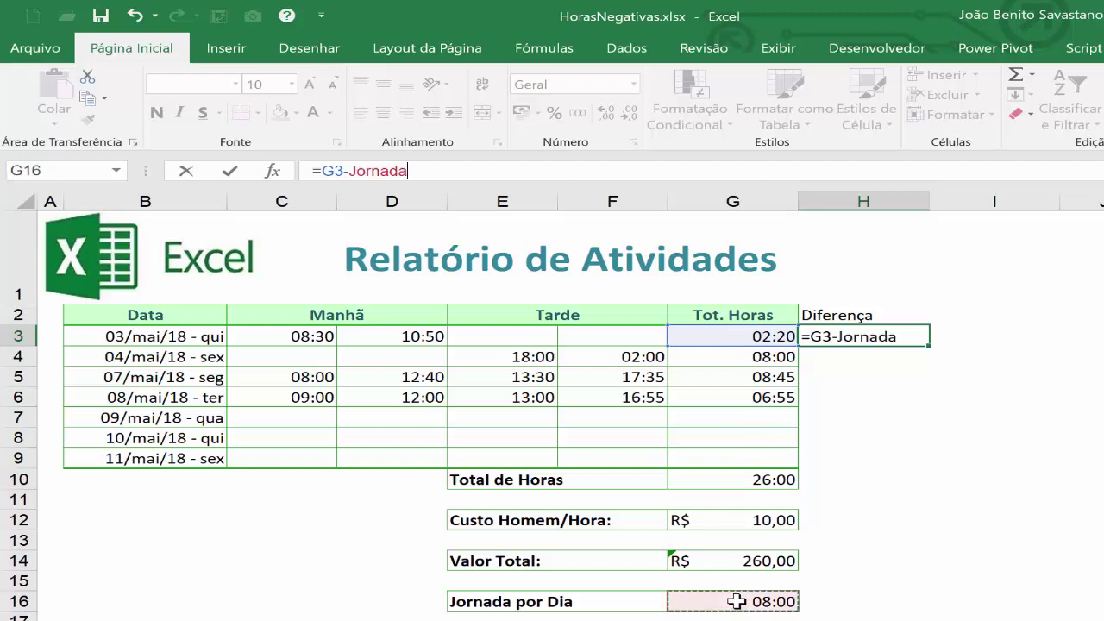
{"action": "key", "text": "ctrl+Return"}
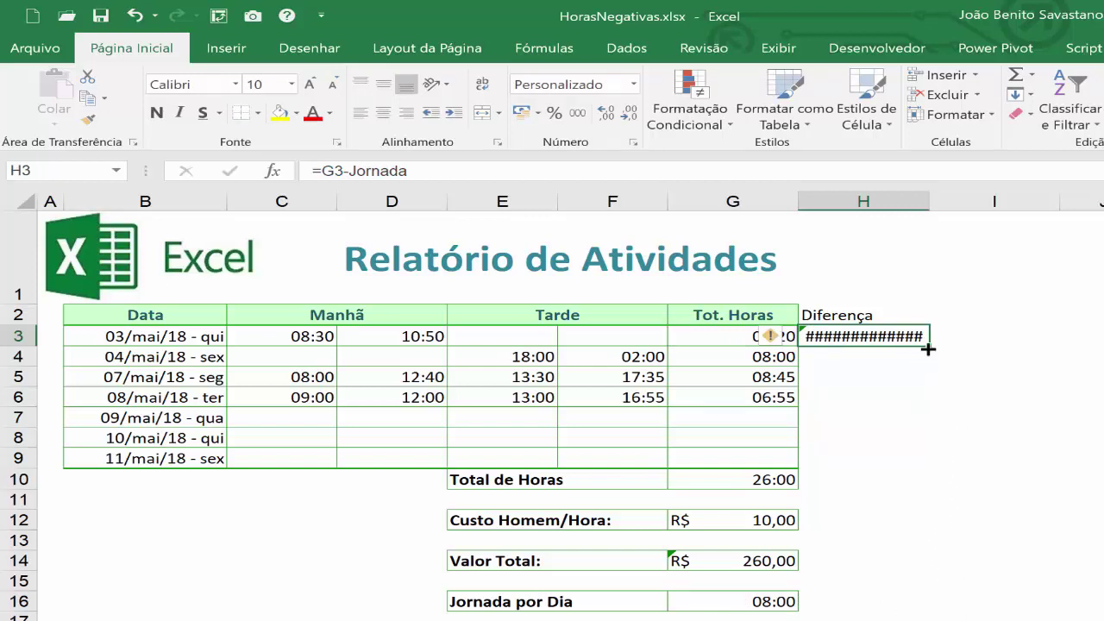
{"action": "left_click_drag", "start_coordinate": [928, 350], "coordinate": [928, 474]}
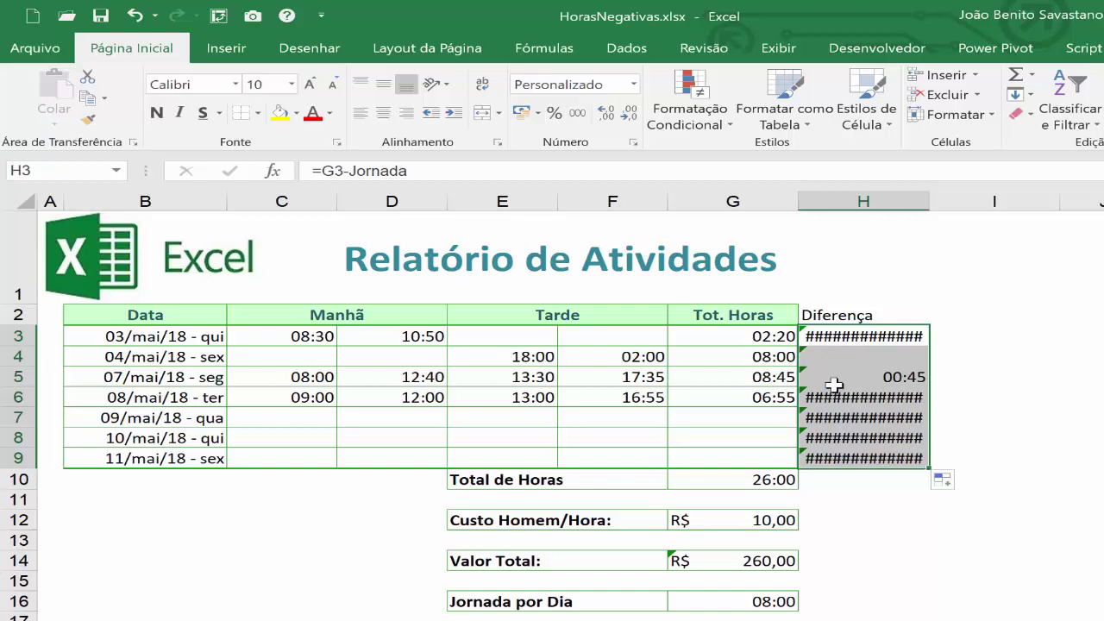
Evaluate the G3-Jornada part of H3's formula in place to inspect its decimal value, and cancel the edit
{"action": "left_click", "coordinate": [863, 330]}
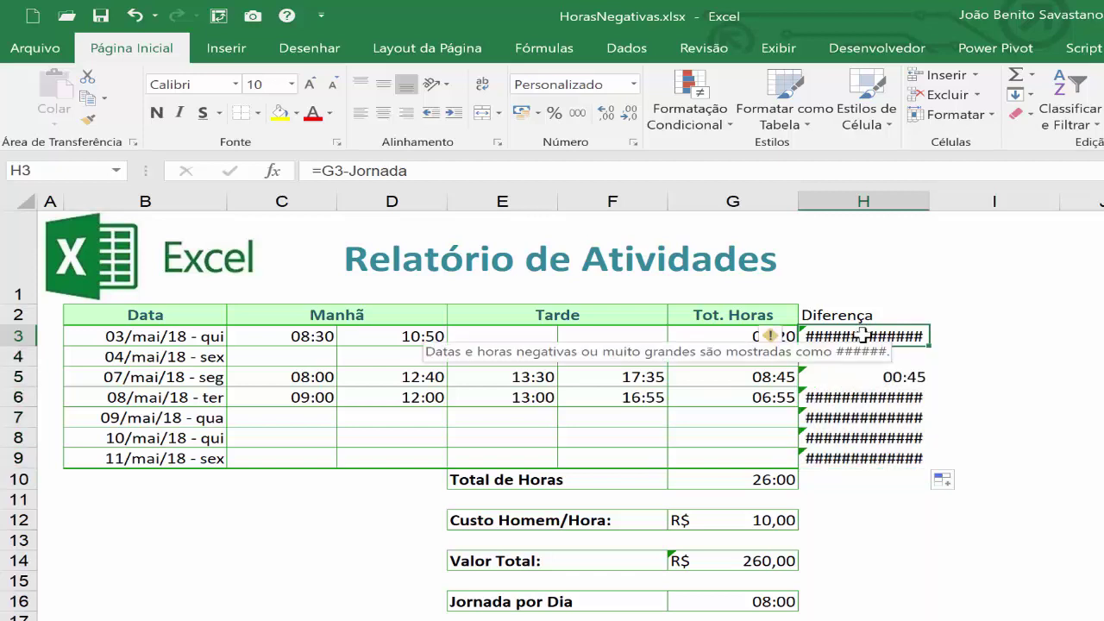
{"action": "left_click", "coordinate": [412, 171]}
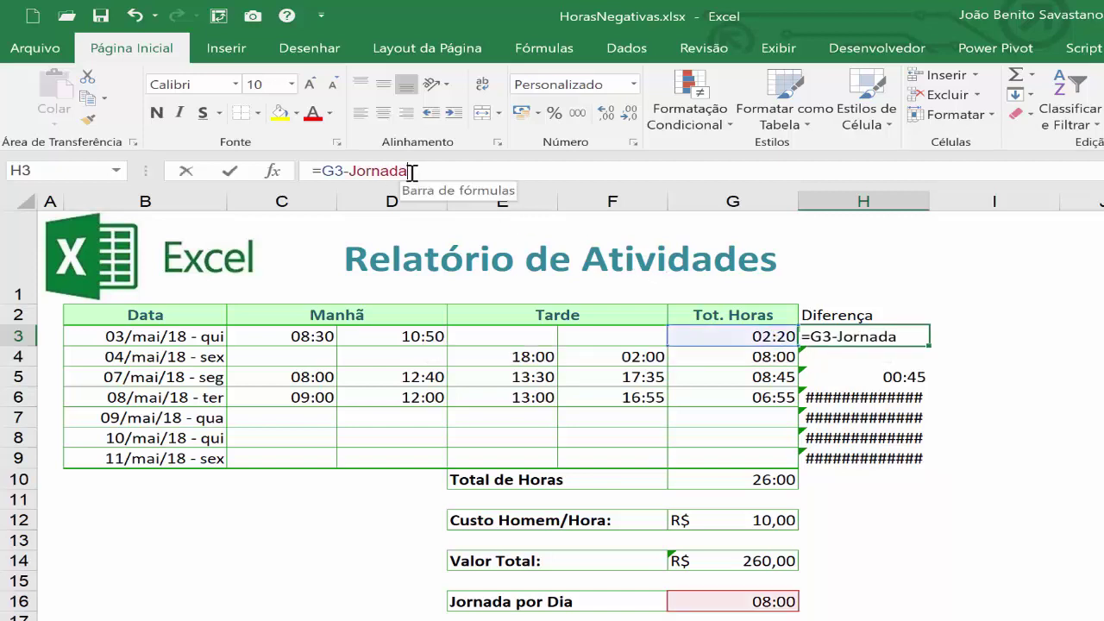
{"action": "left_click_drag", "start_coordinate": [412, 171], "coordinate": [320, 175]}
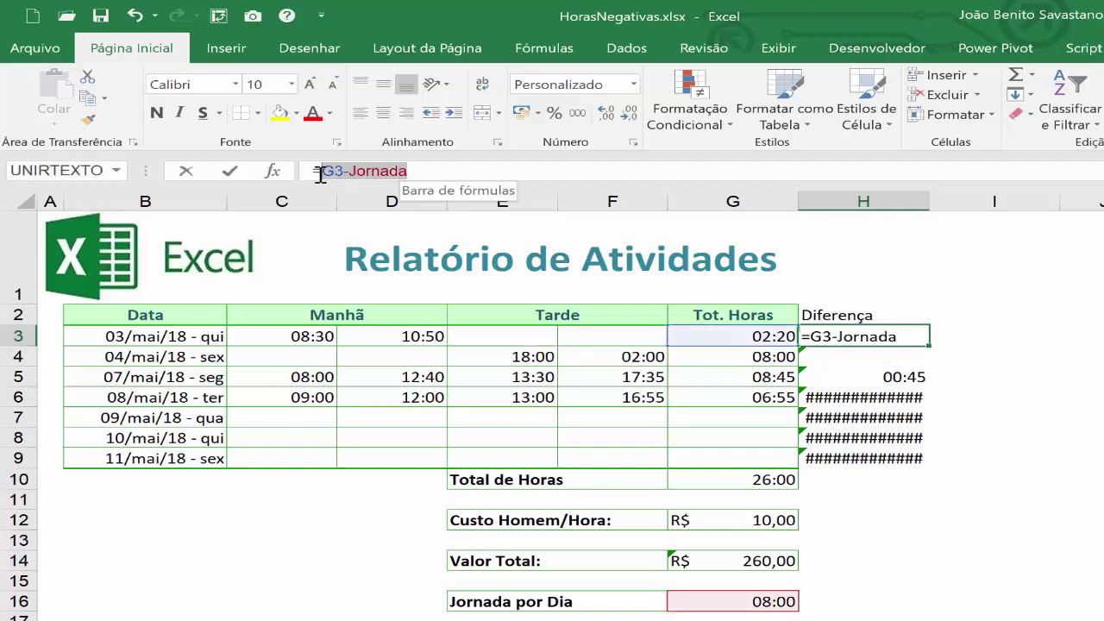
{"action": "key", "text": "F9"}
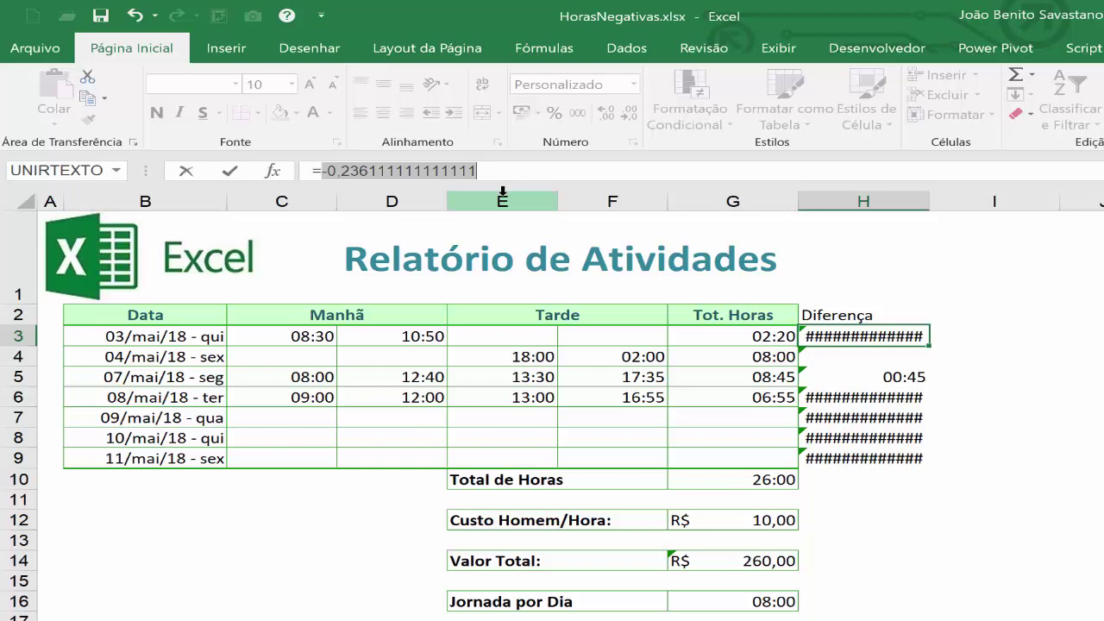
{"action": "key", "text": "Escape"}
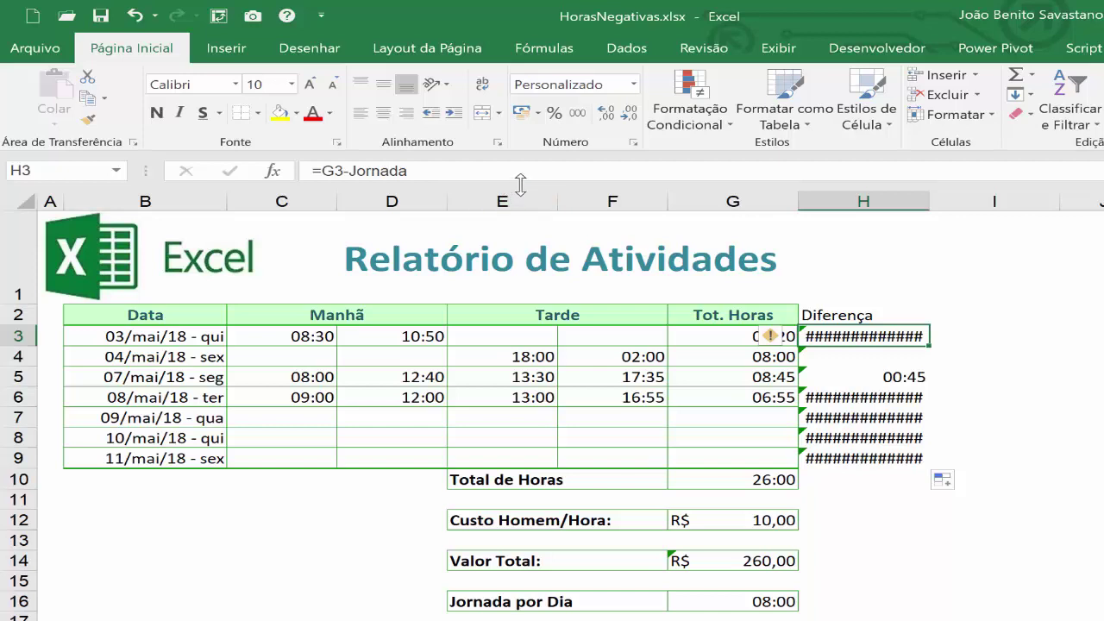
Enable "Usar sistema de data 1904" for HorasNegativas.xlsx in the advanced Excel options and apply the change
{"action": "left_click", "coordinate": [33, 52]}
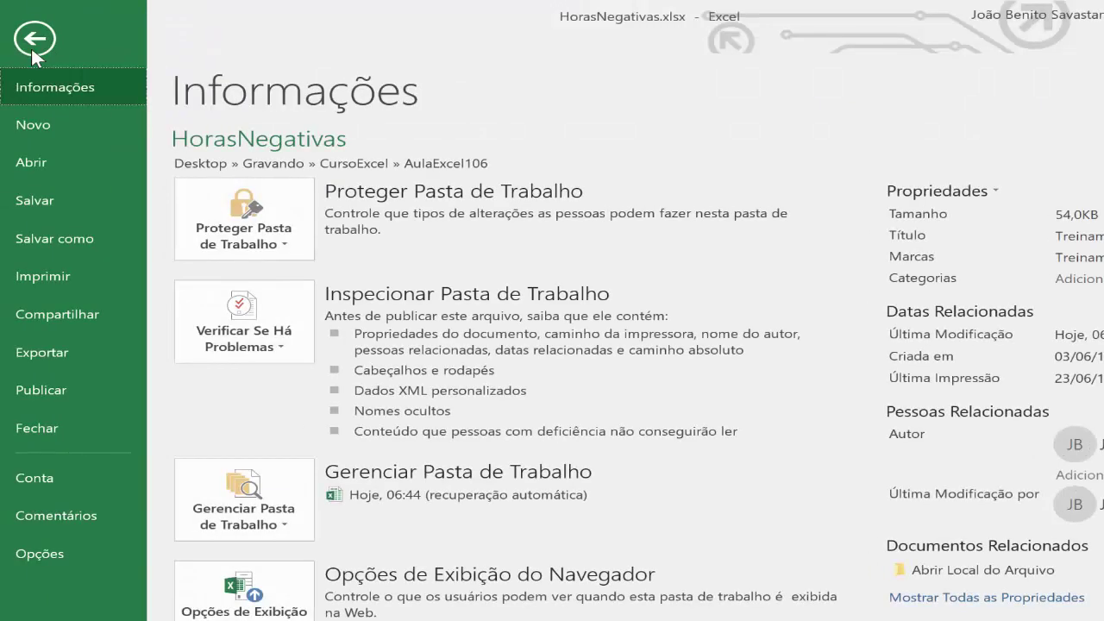
{"action": "left_click", "coordinate": [50, 552]}
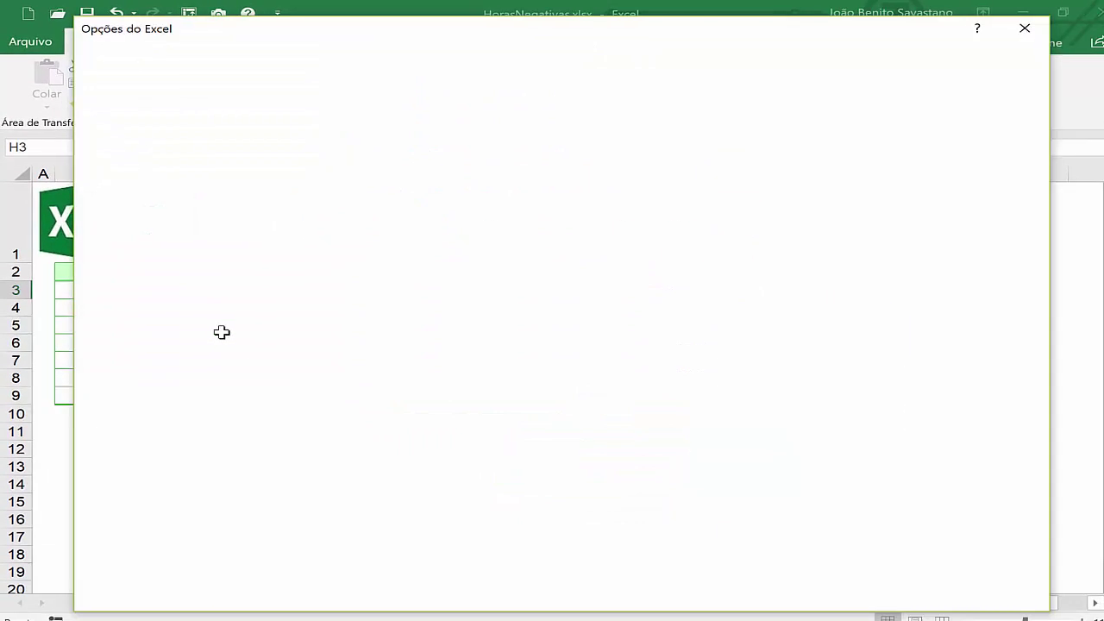
{"action": "left_click", "coordinate": [108, 223]}
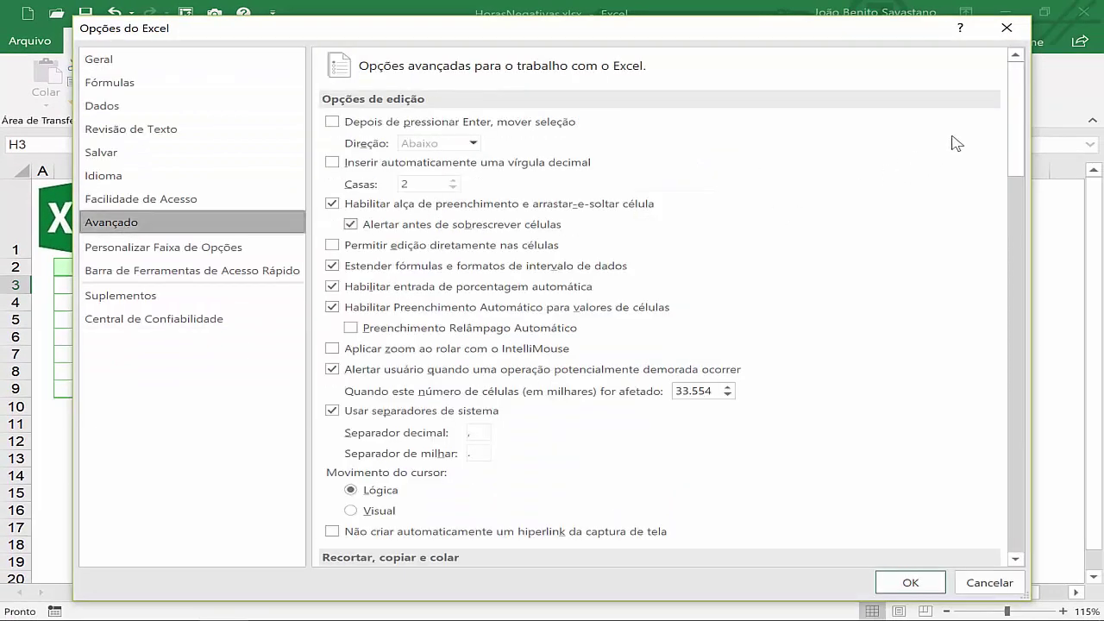
{"action": "left_click_drag", "start_coordinate": [1015, 125], "coordinate": [1018, 475]}
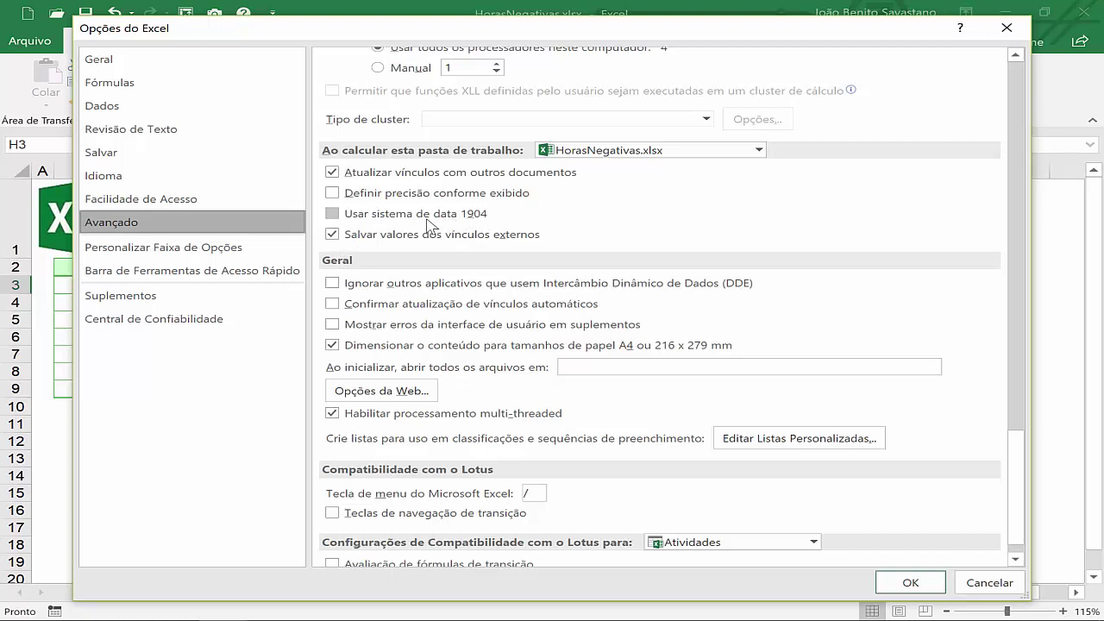
{"action": "left_click", "coordinate": [333, 214]}
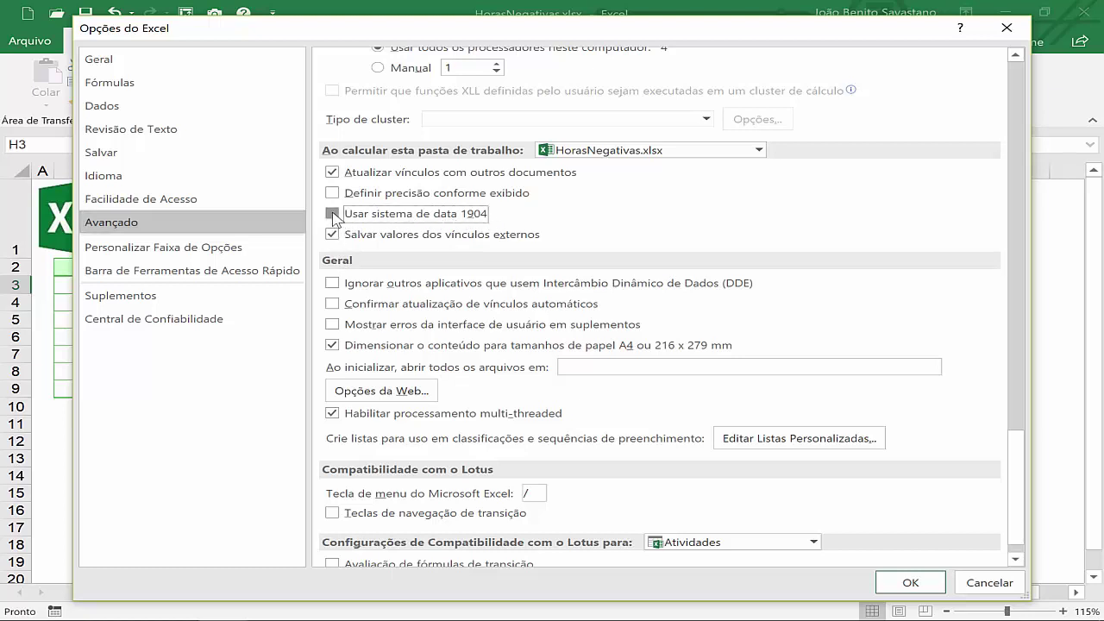
{"action": "left_click", "coordinate": [910, 583]}
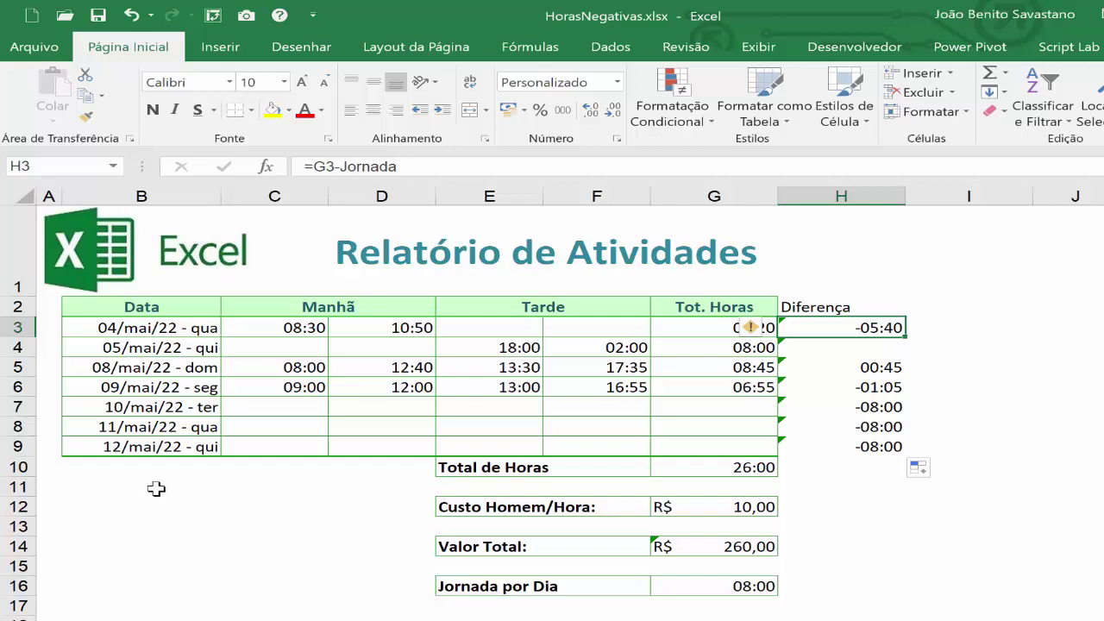
Enter the date 03/5/2018 in B11 and copy the date formatting of B3 onto it
{"action": "left_click", "coordinate": [156, 491]}
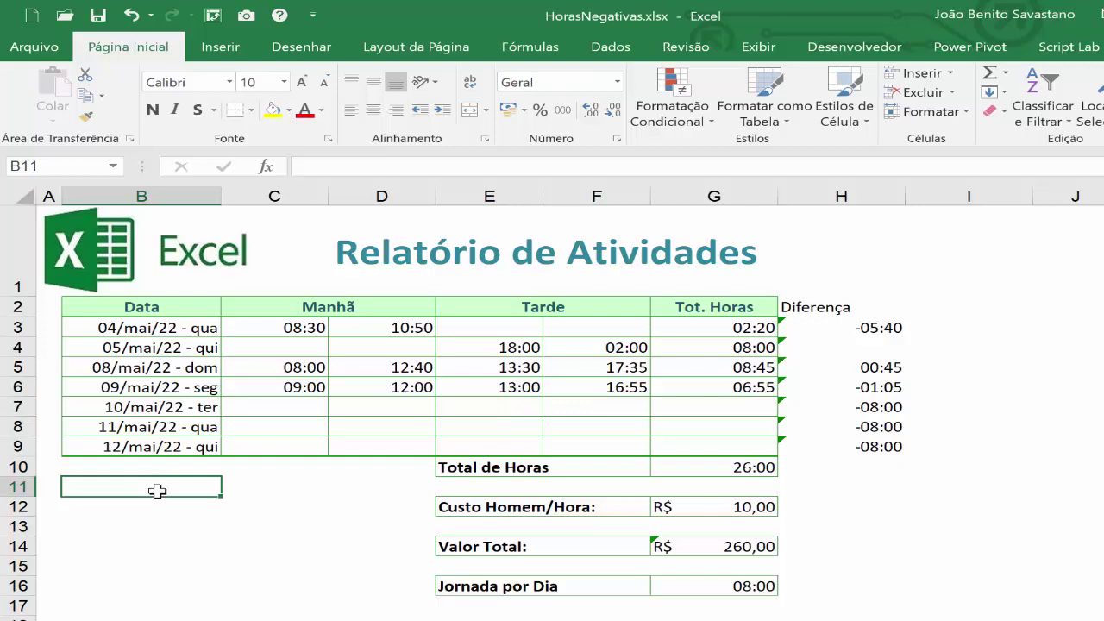
{"action": "type", "text": "03/05"}
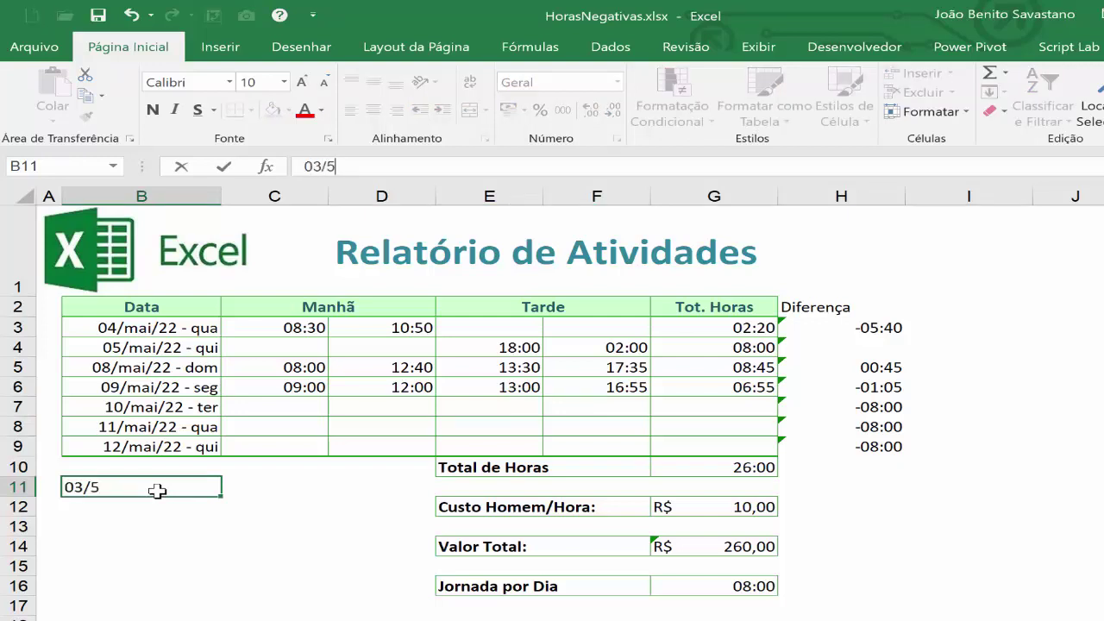
{"action": "type", "text": "/2018"}
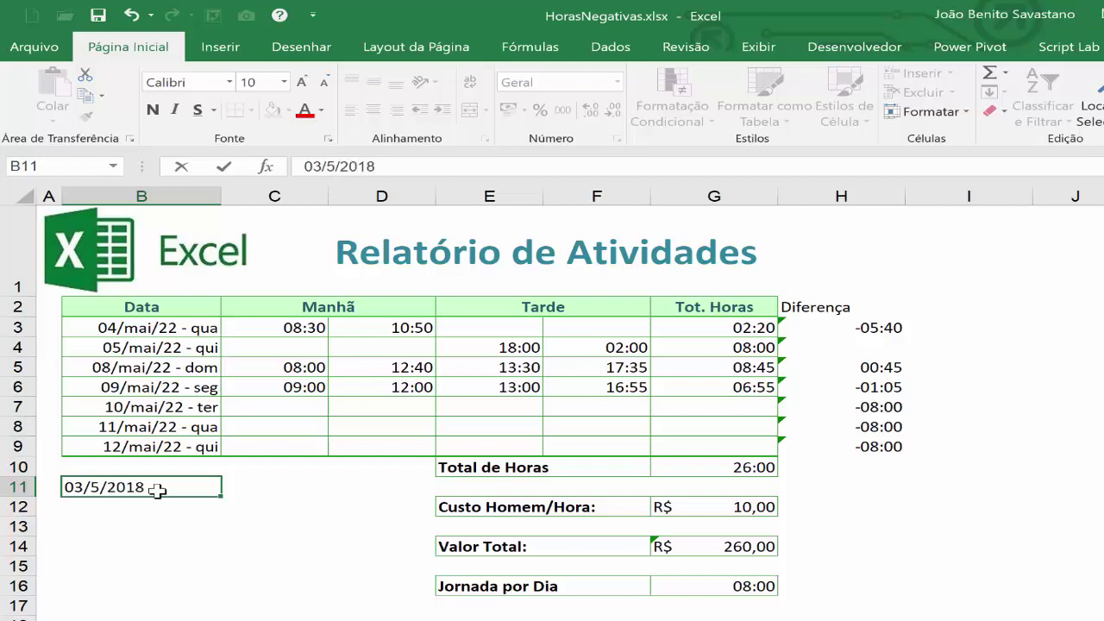
{"action": "key", "text": "ctrl+Return"}
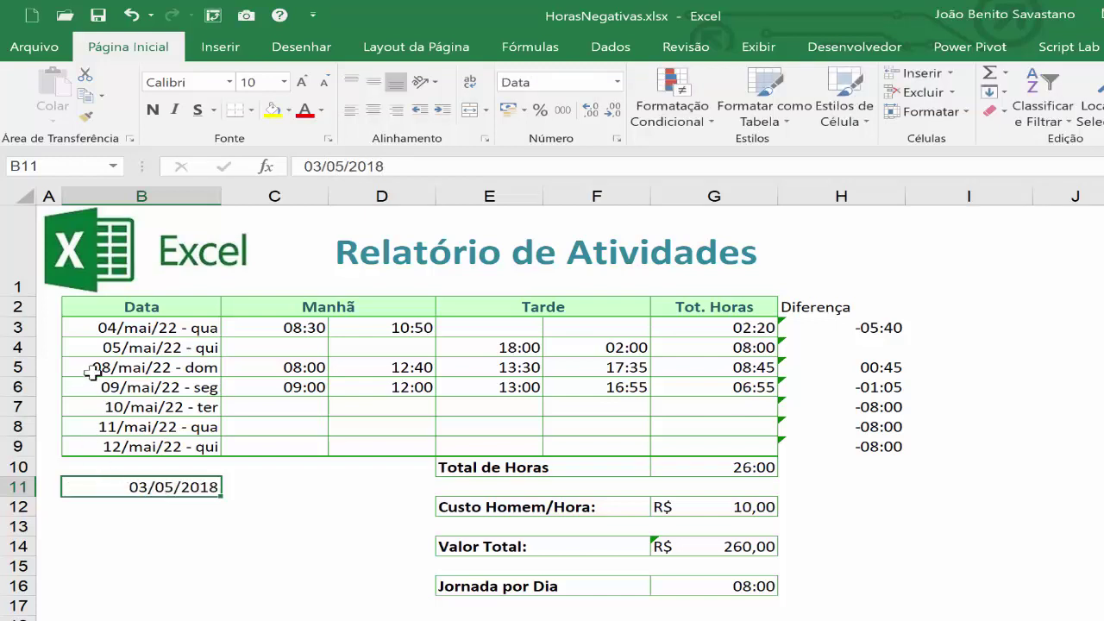
{"action": "left_click", "coordinate": [139, 325]}
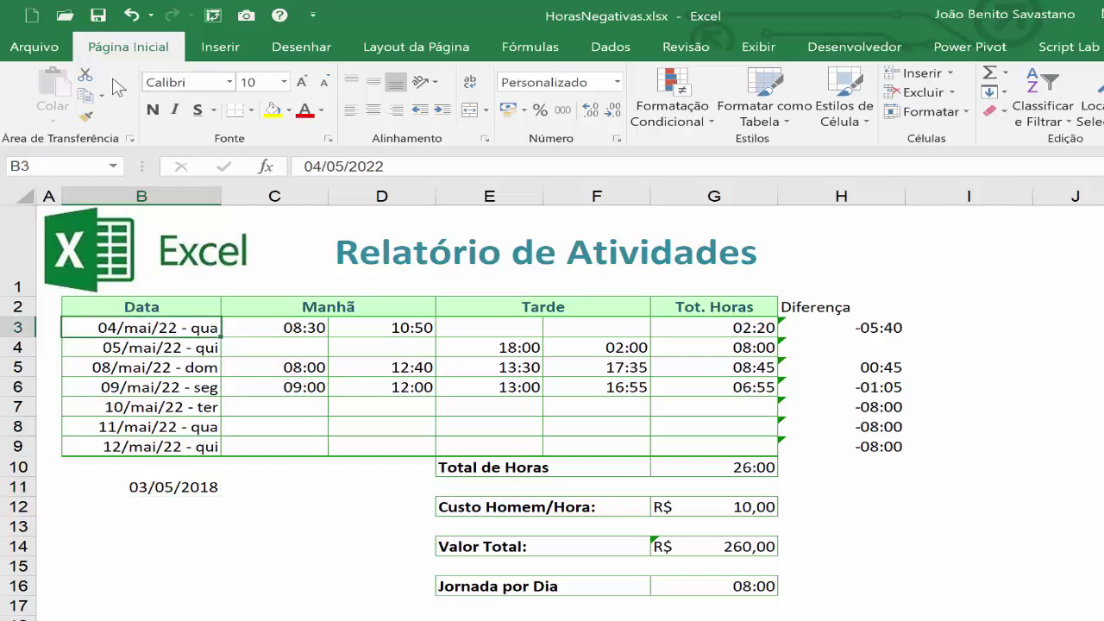
{"action": "left_click", "coordinate": [85, 114]}
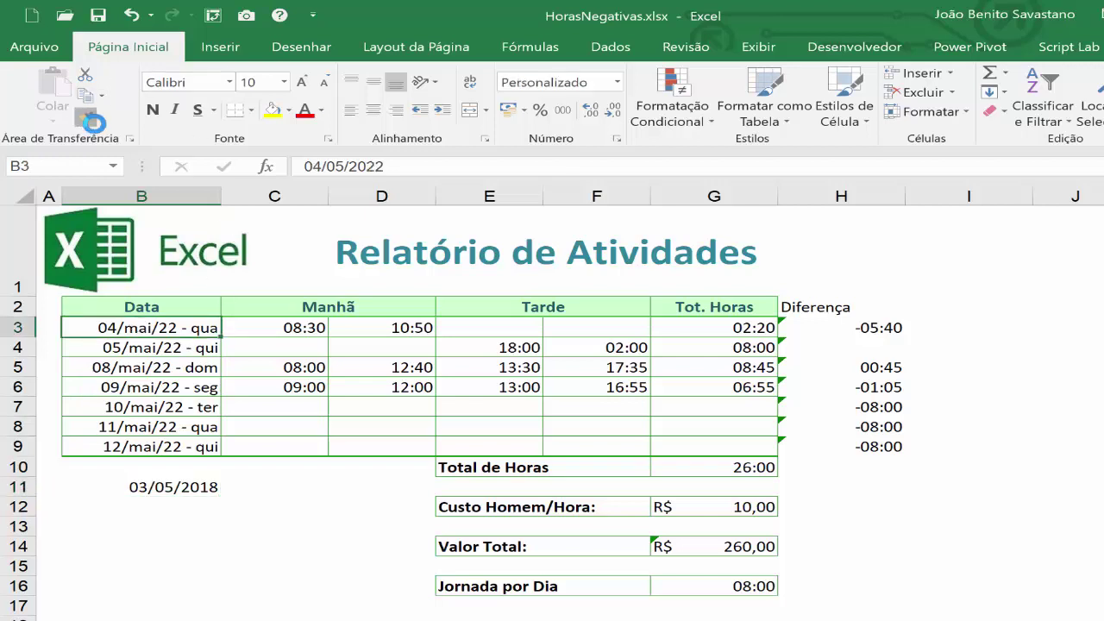
{"action": "left_click", "coordinate": [130, 487]}
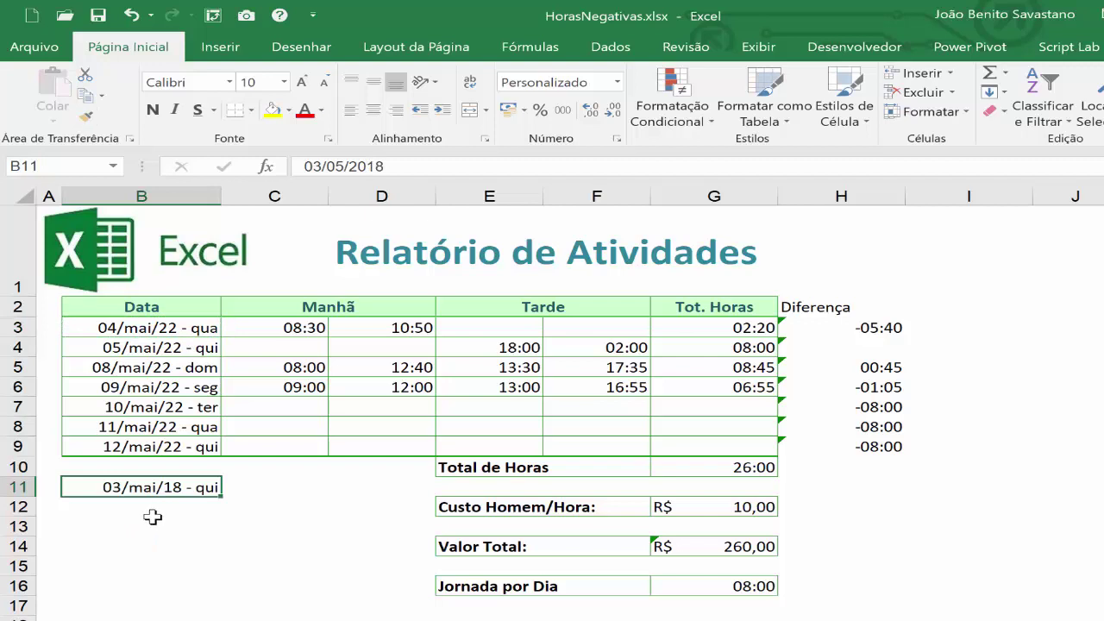
Enter the formula =B3-B11 in B12 to calculate the difference in days between the two dates
{"action": "left_click", "coordinate": [155, 509]}
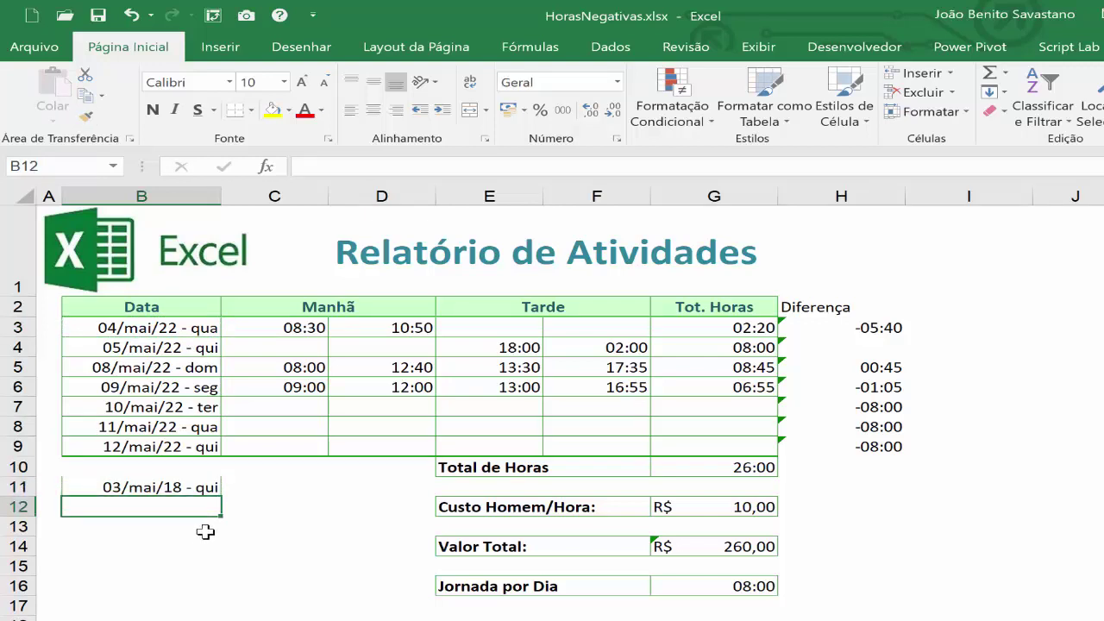
{"action": "type", "text": "="}
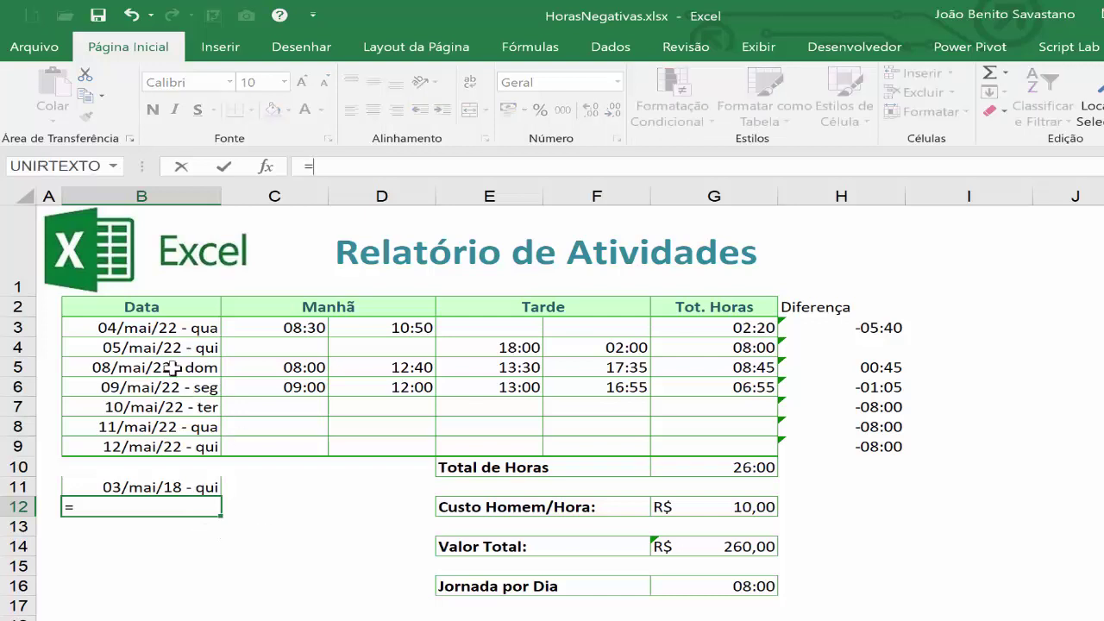
{"action": "left_click", "coordinate": [175, 331]}
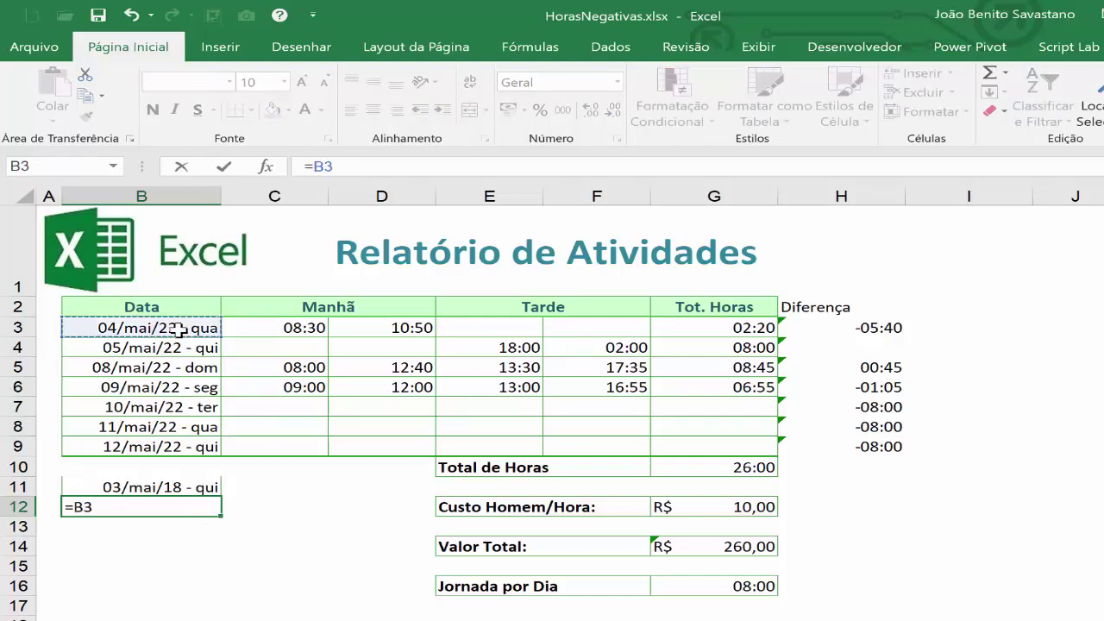
{"action": "type", "text": "-"}
{"action": "left_click", "coordinate": [121, 485]}
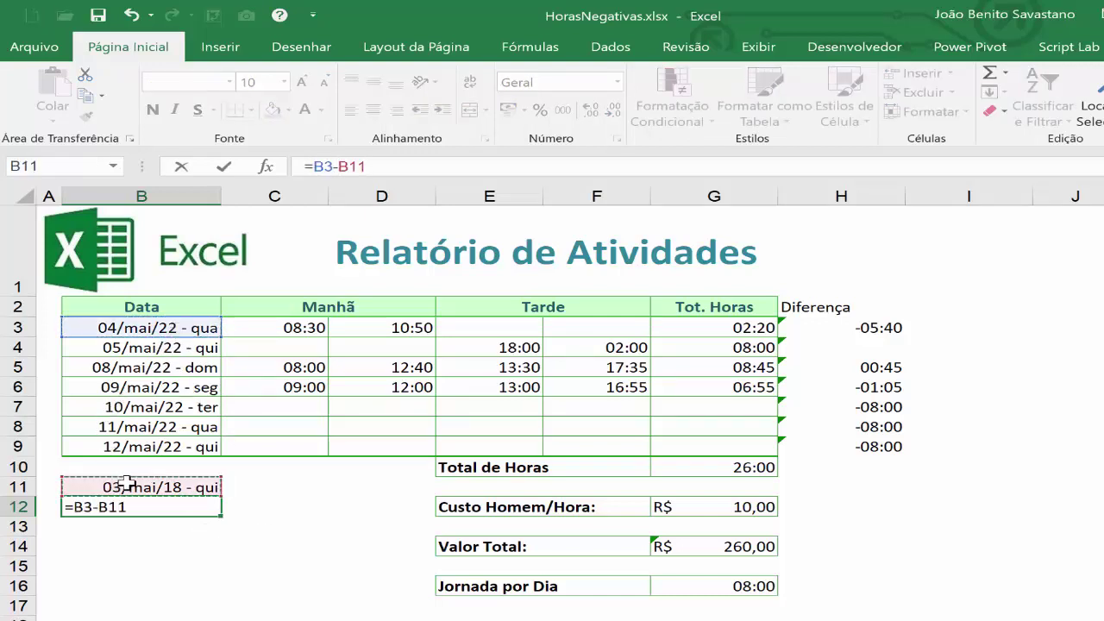
{"action": "key", "text": "ctrl+Return"}
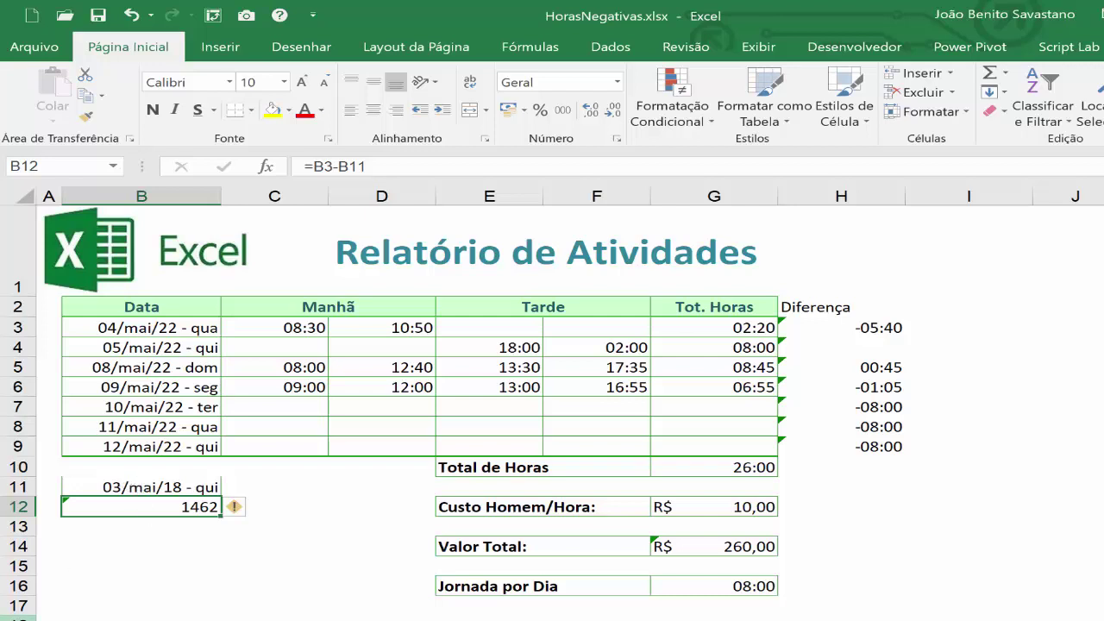
Enter 1/1/1900 in cell B14 to test that date under the 1904 date system
{"action": "left_click", "coordinate": [187, 540]}
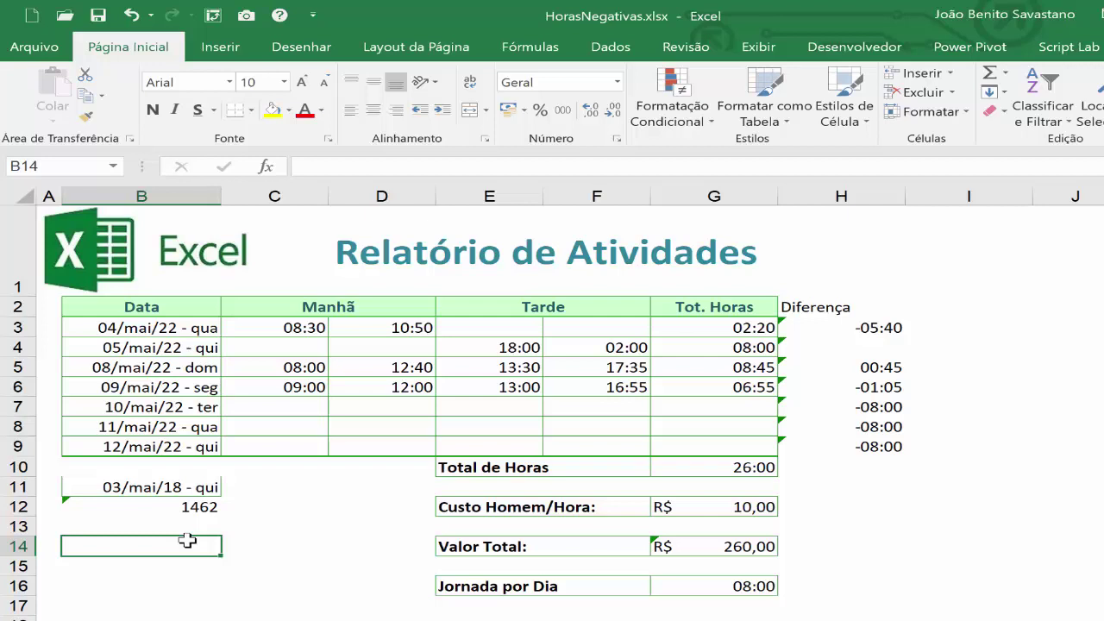
{"action": "type", "text": "1/1"}
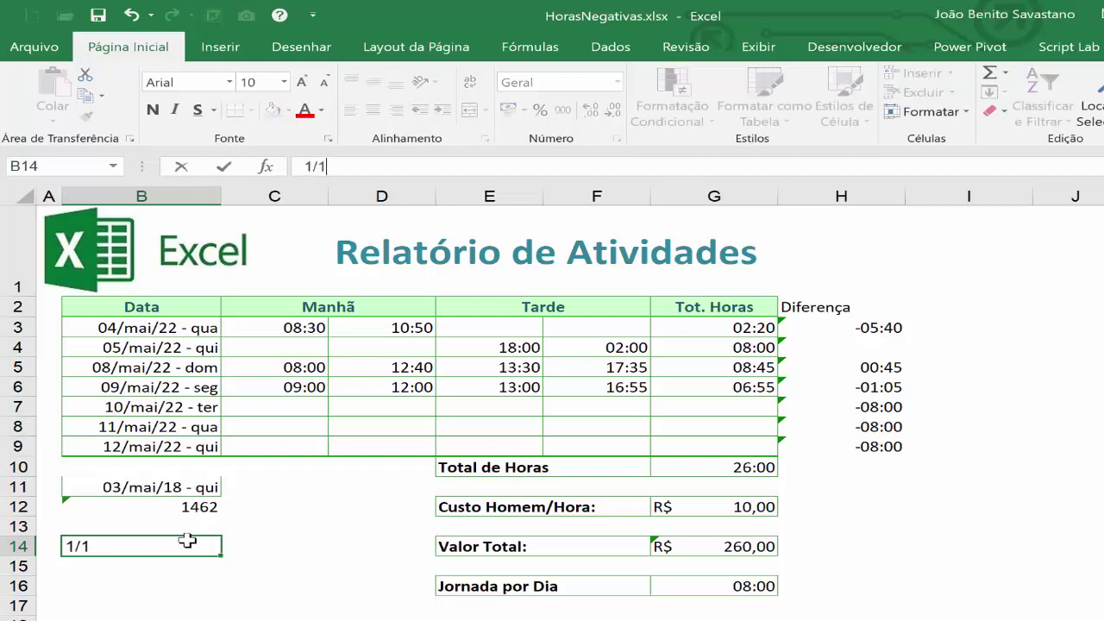
{"action": "type", "text": "/1900"}
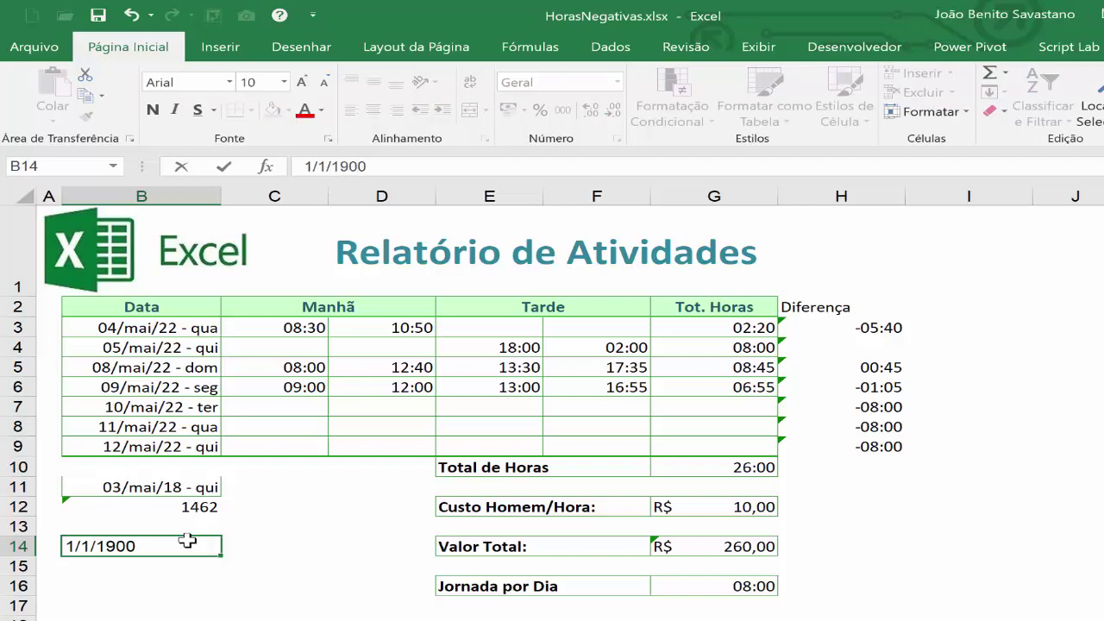
{"action": "key", "text": "ctrl+Return"}
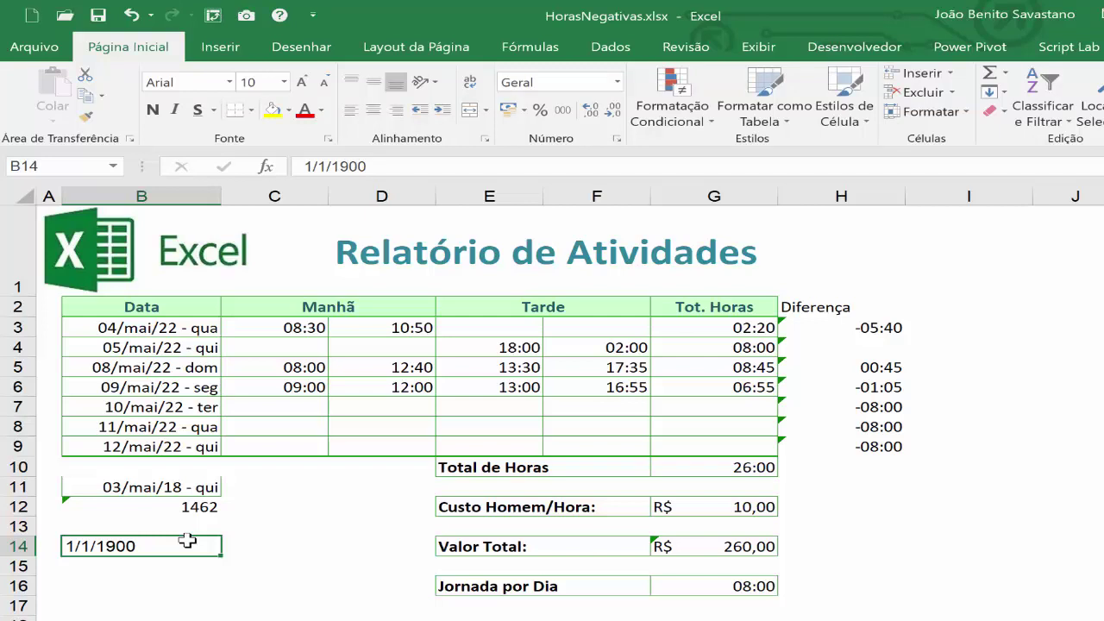
Enter 2/1/1900 in B15 and clear only that cell's formatting to reveal its serial number
{"action": "key", "text": "Return"}
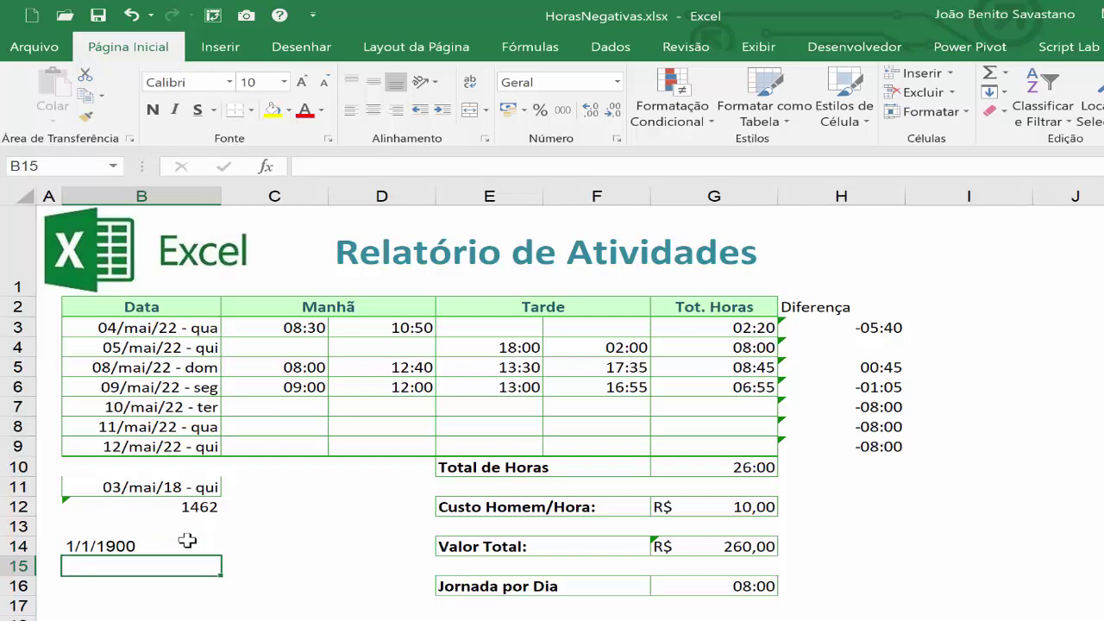
{"action": "type", "text": "2/"}
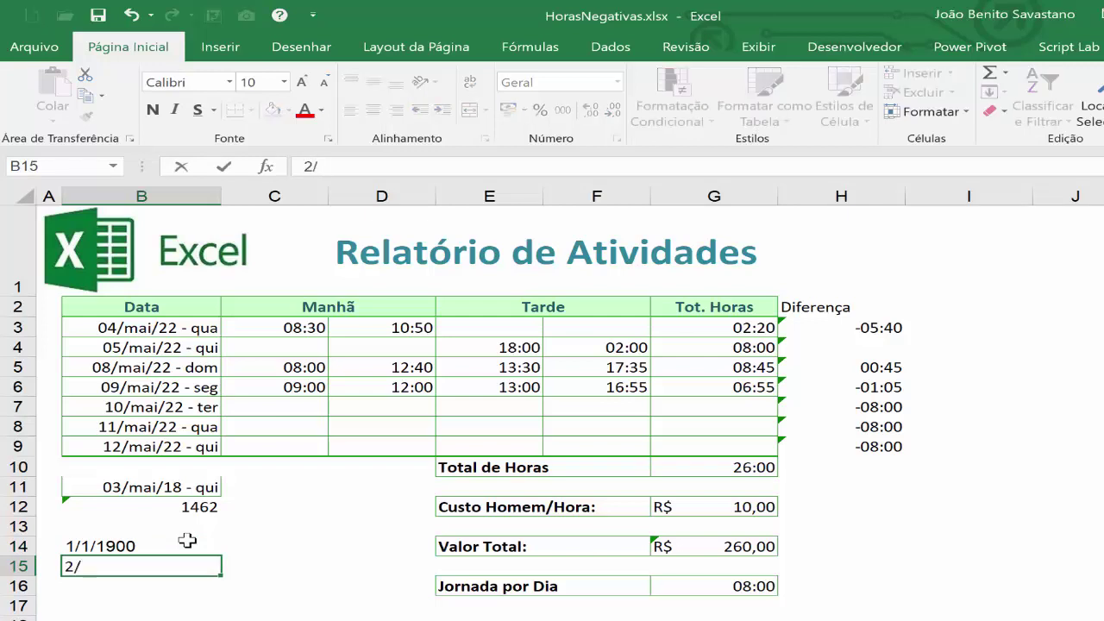
{"action": "type", "text": "1/1900"}
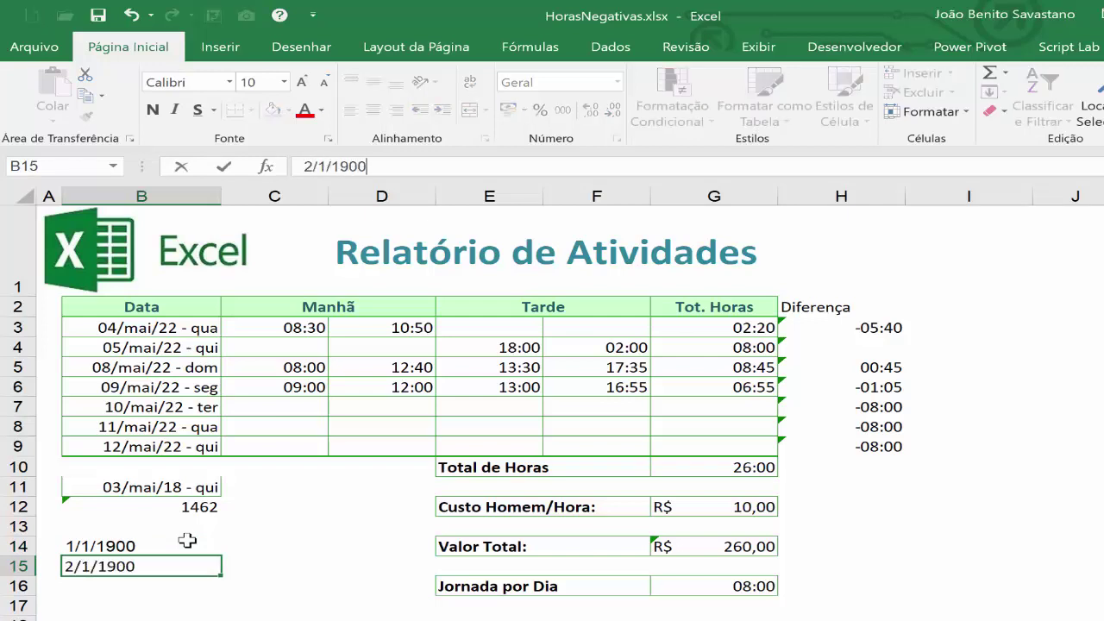
{"action": "key", "text": "ctrl+Return"}
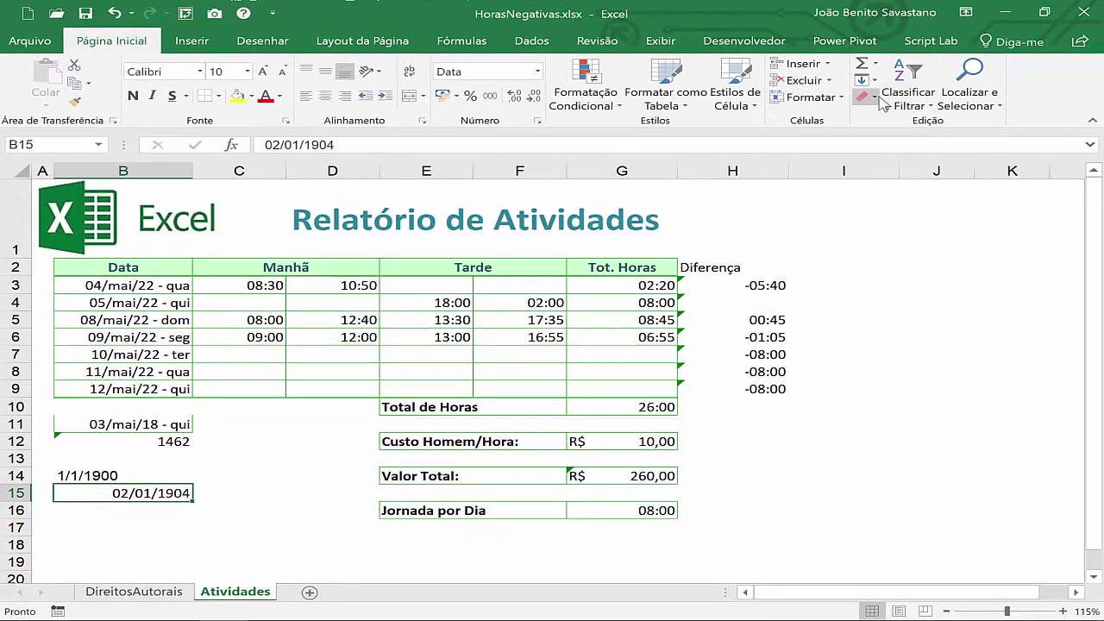
{"action": "left_click", "coordinate": [880, 100]}
{"action": "left_click", "coordinate": [899, 141]}
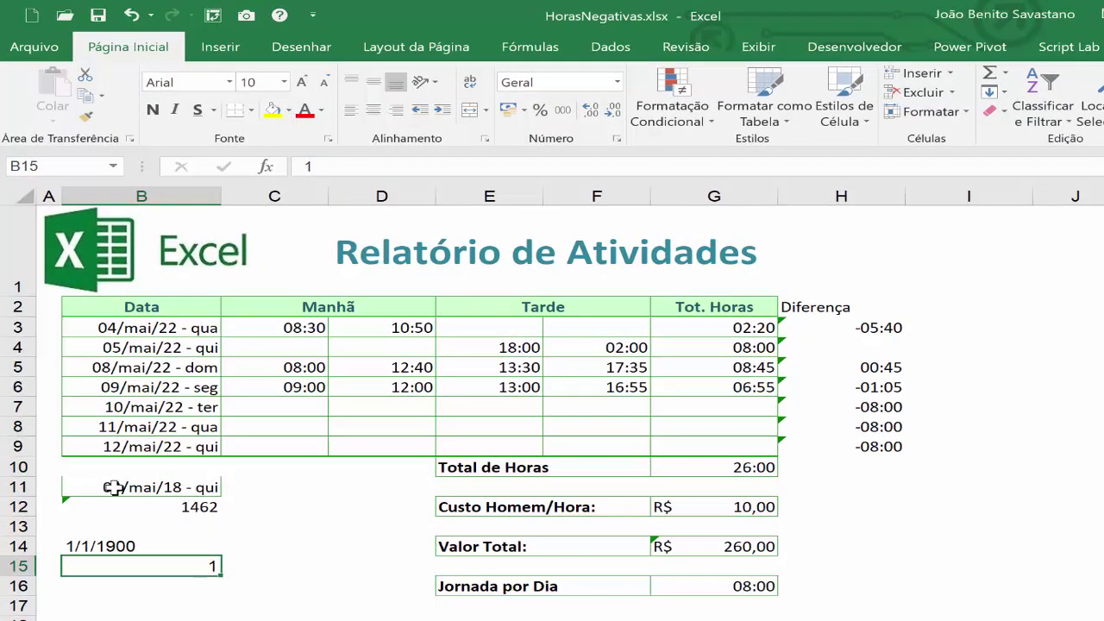
Clear both contents and formatting from the test cells B11:B15
{"action": "left_click_drag", "start_coordinate": [114, 488], "coordinate": [115, 561]}
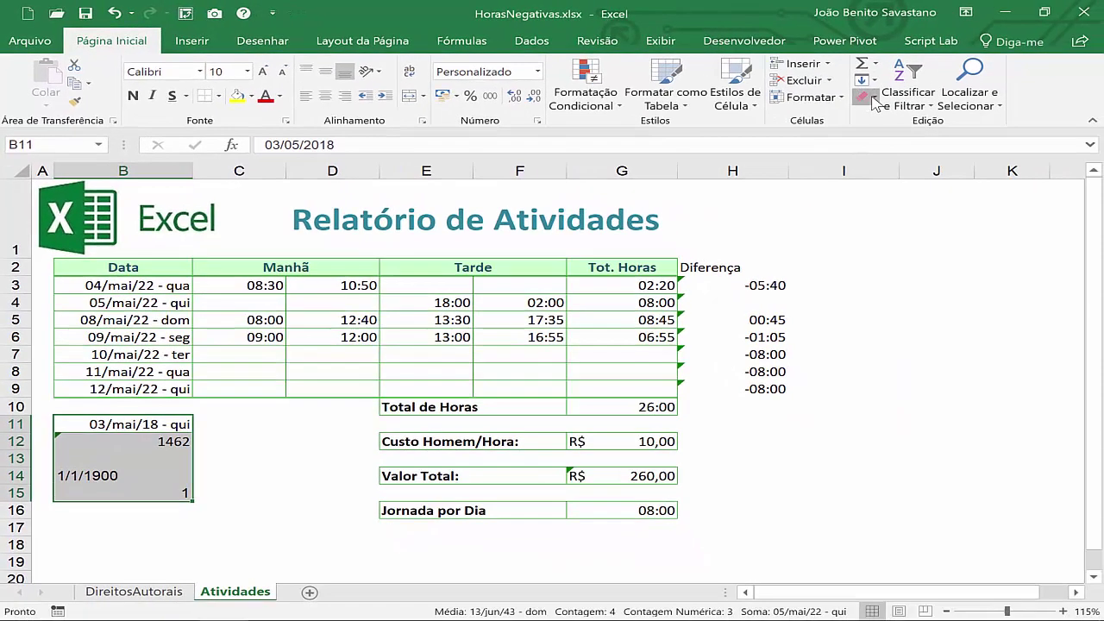
{"action": "left_click", "coordinate": [873, 99]}
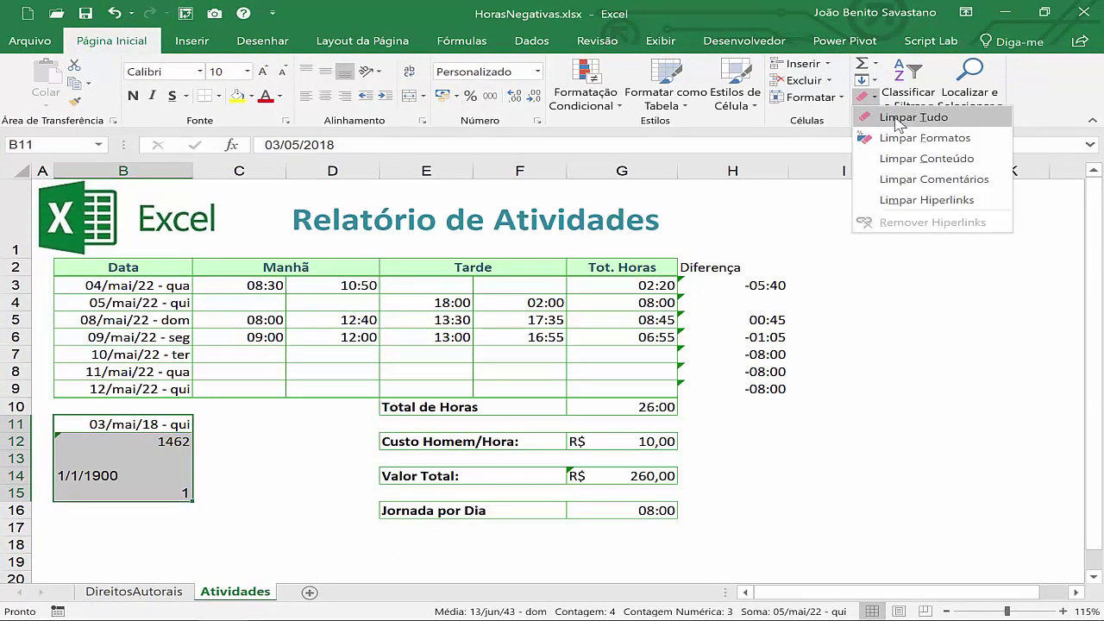
{"action": "left_click", "coordinate": [897, 121]}
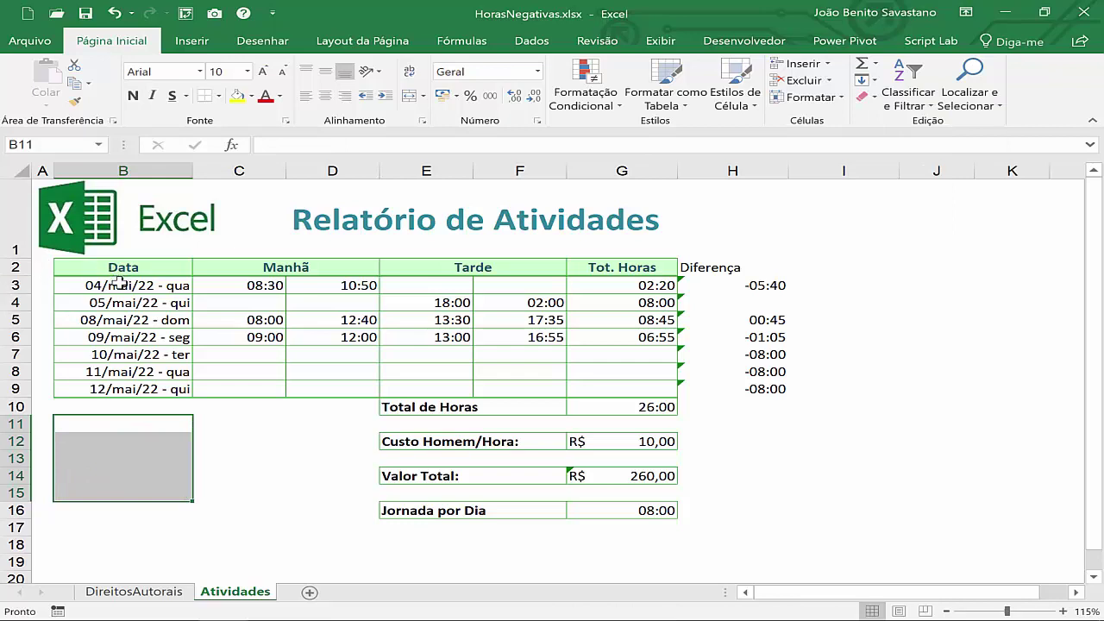
Disable "Usar sistema de data 1904" for HorasNegativas.xlsx in the advanced Excel options and apply the change
{"action": "left_click", "coordinate": [30, 48]}
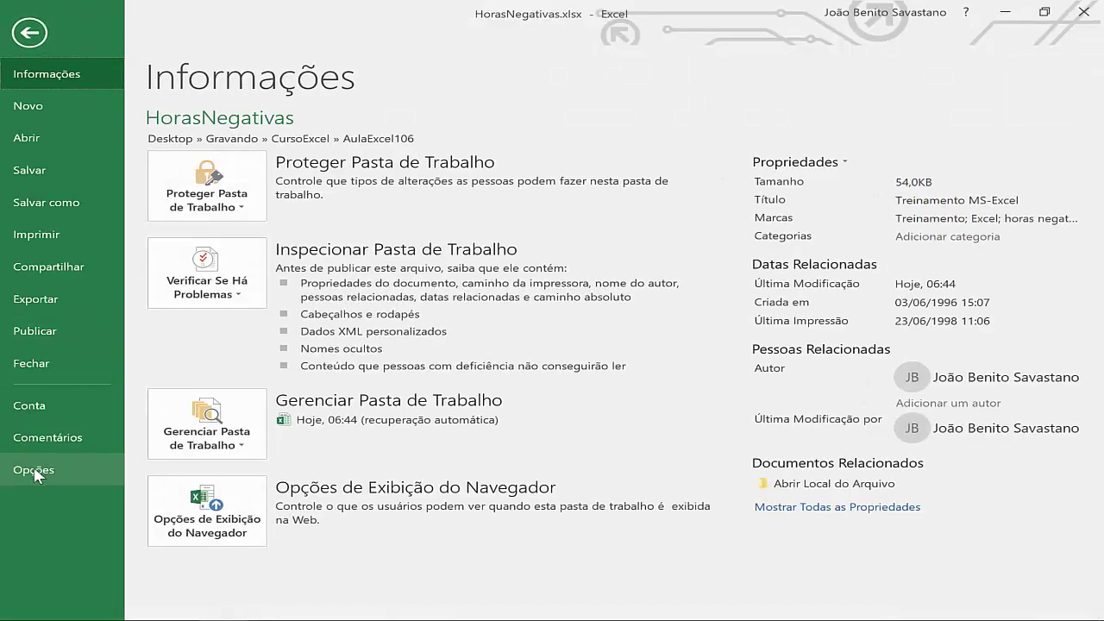
{"action": "left_click", "coordinate": [34, 471]}
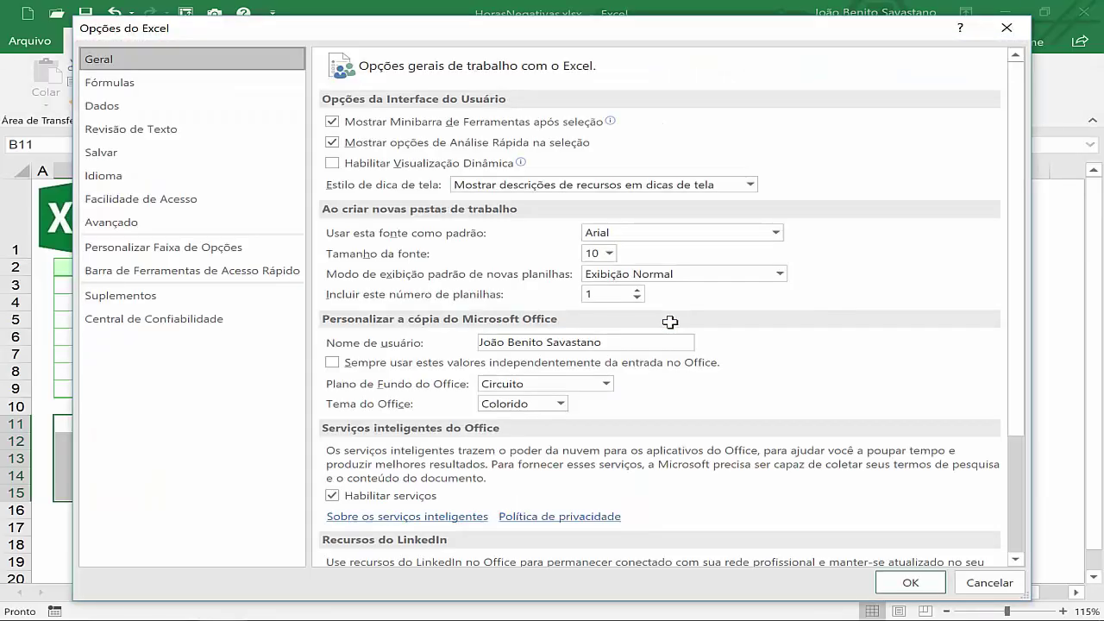
{"action": "left_click", "coordinate": [111, 222]}
{"action": "scroll", "coordinate": [998, 410], "scroll_direction": "down", "scroll_amount": 10}
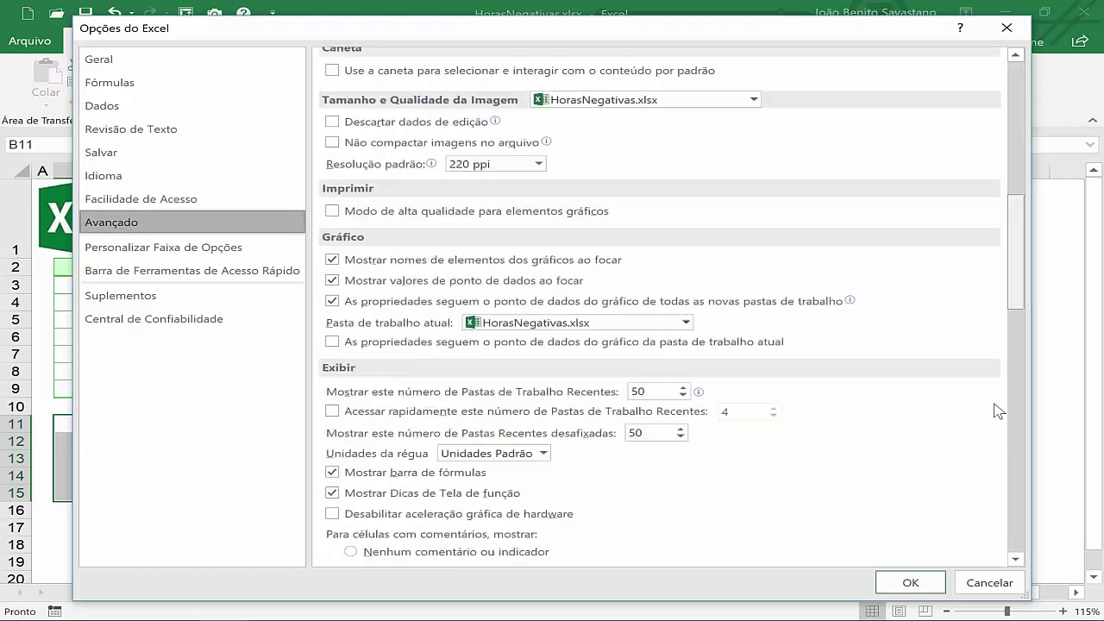
{"action": "scroll", "coordinate": [998, 410], "scroll_direction": "down", "scroll_amount": 10}
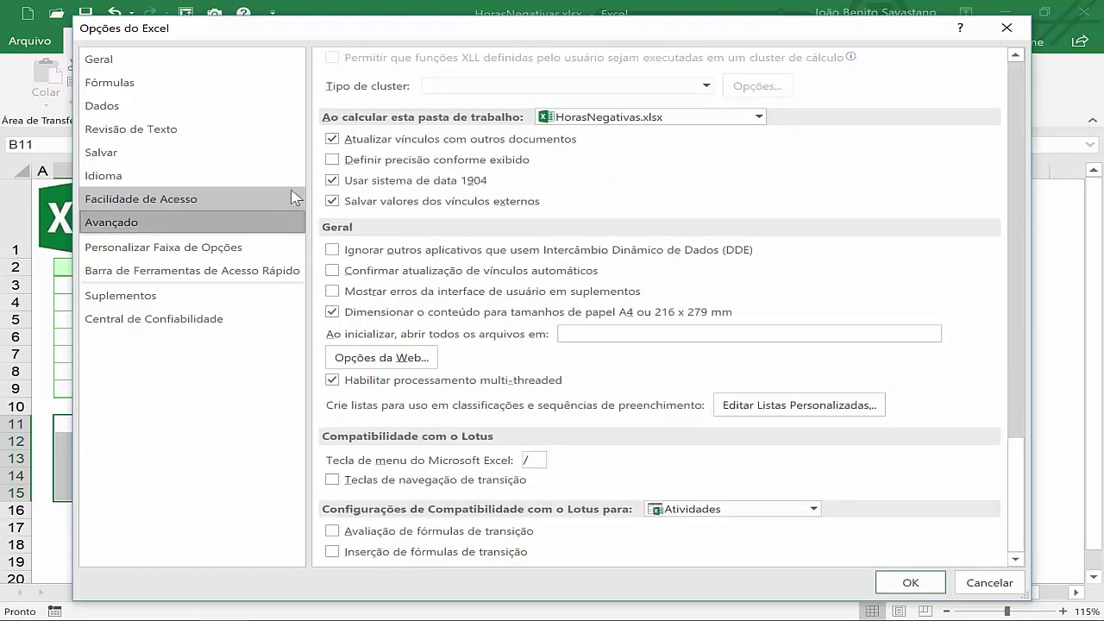
{"action": "left_click", "coordinate": [333, 181]}
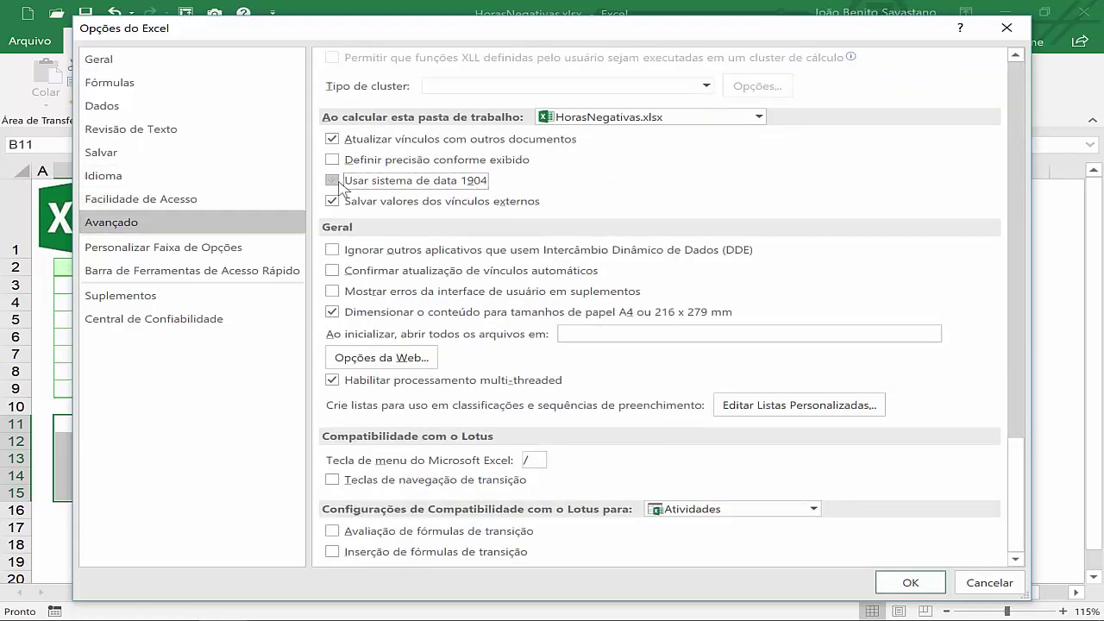
{"action": "left_click", "coordinate": [897, 583]}
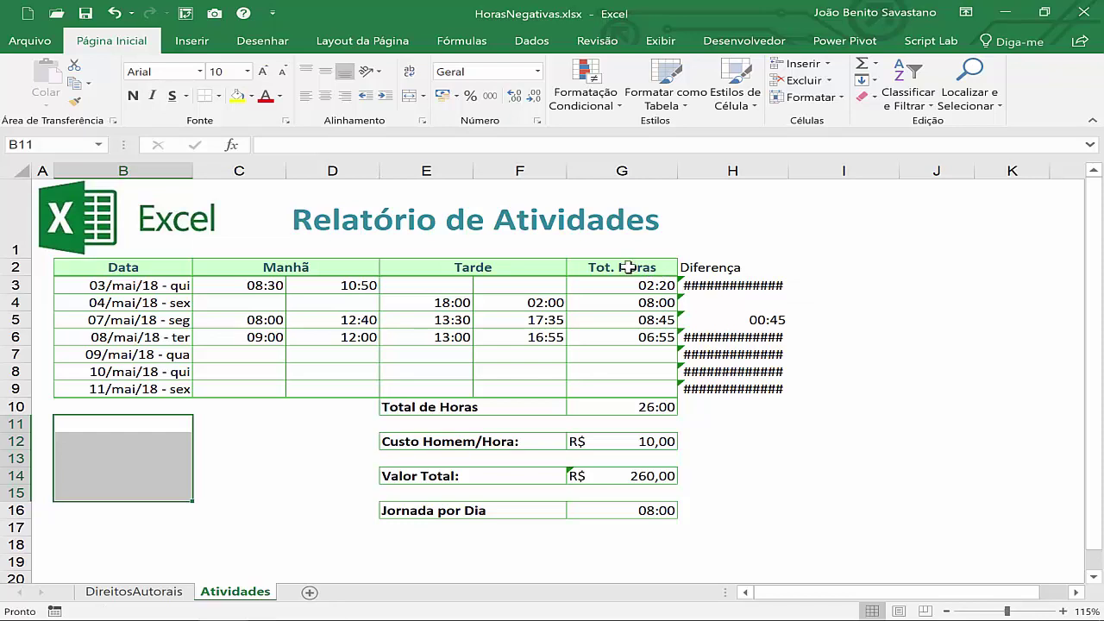
Copy the formatting of header G2 onto the Diferença header H2, and that of G3 onto H3:H9
{"action": "left_click", "coordinate": [630, 269]}
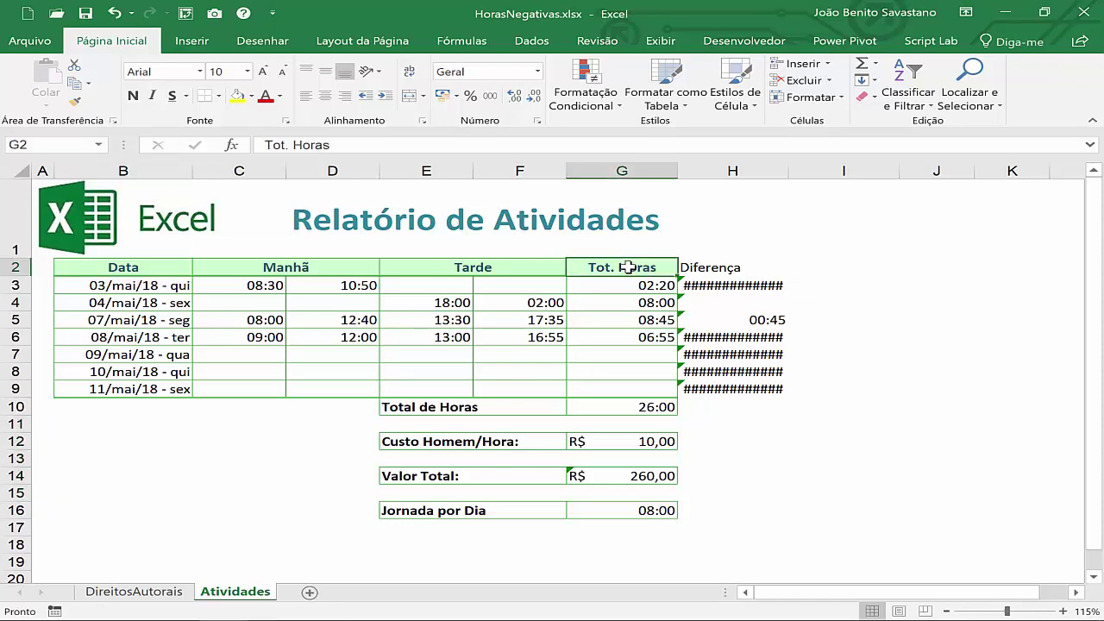
{"action": "left_click", "coordinate": [74, 102]}
{"action": "left_click", "coordinate": [718, 269]}
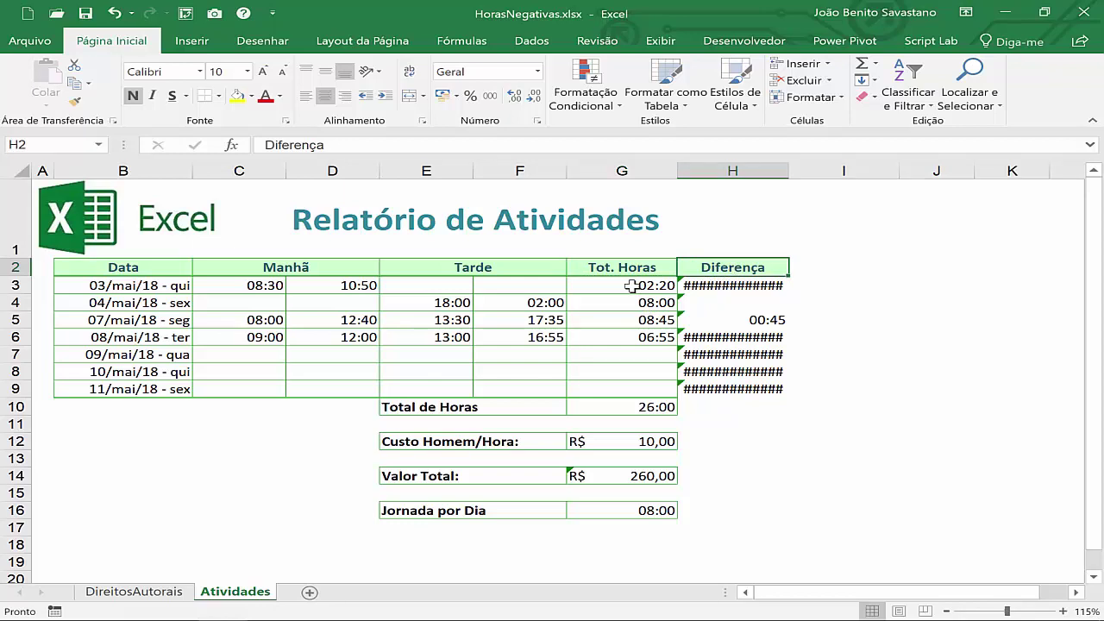
{"action": "left_click", "coordinate": [632, 285]}
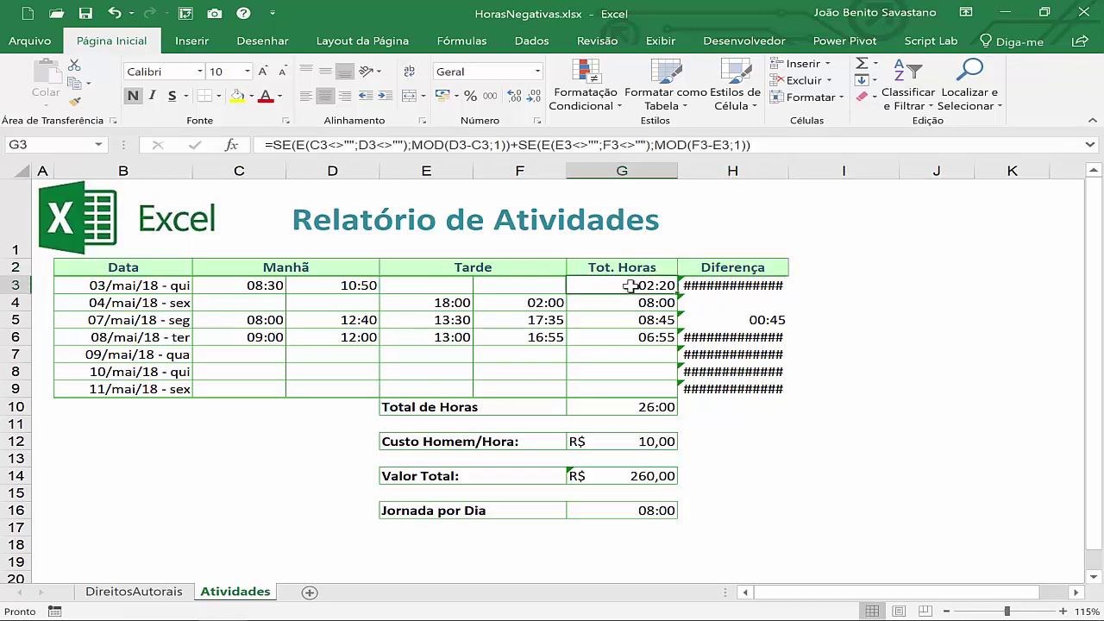
{"action": "left_click", "coordinate": [75, 102]}
{"action": "left_click_drag", "start_coordinate": [764, 286], "coordinate": [755, 390]}
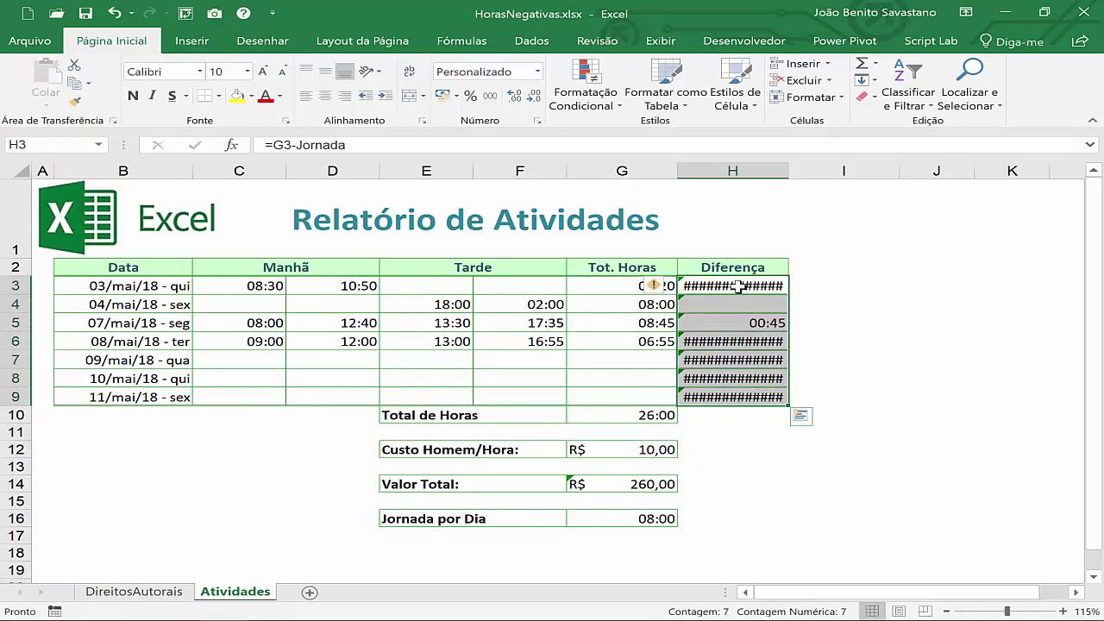
Change the Diferença formula throughout H3:H9 to =SE(G3<>0;G3-Jornada;0)
{"action": "left_click", "coordinate": [274, 147]}
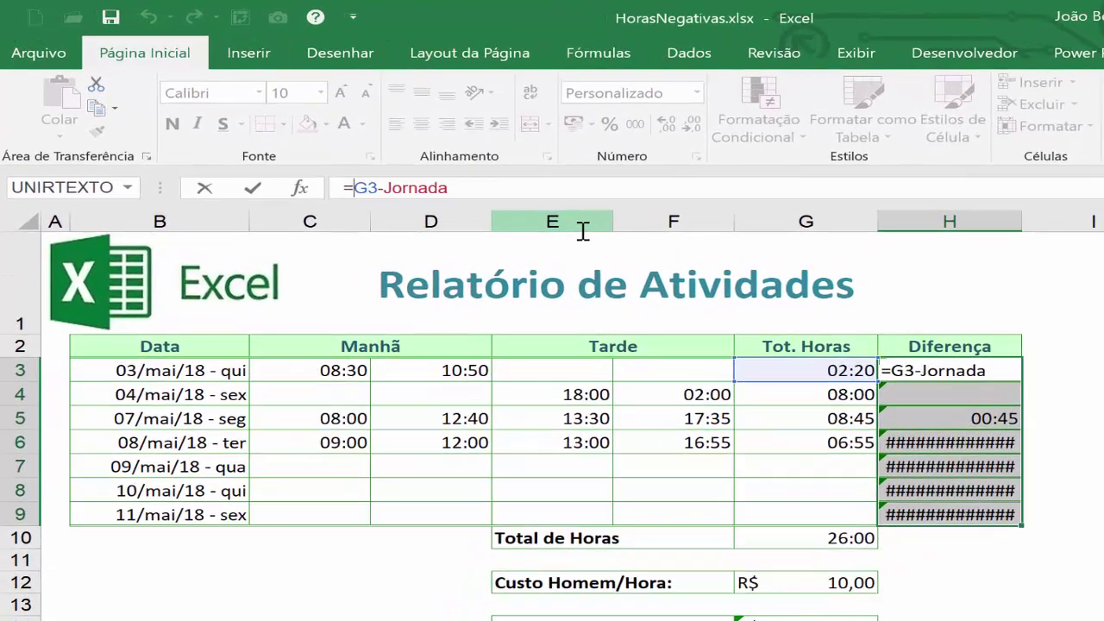
{"action": "type", "text": "se"}
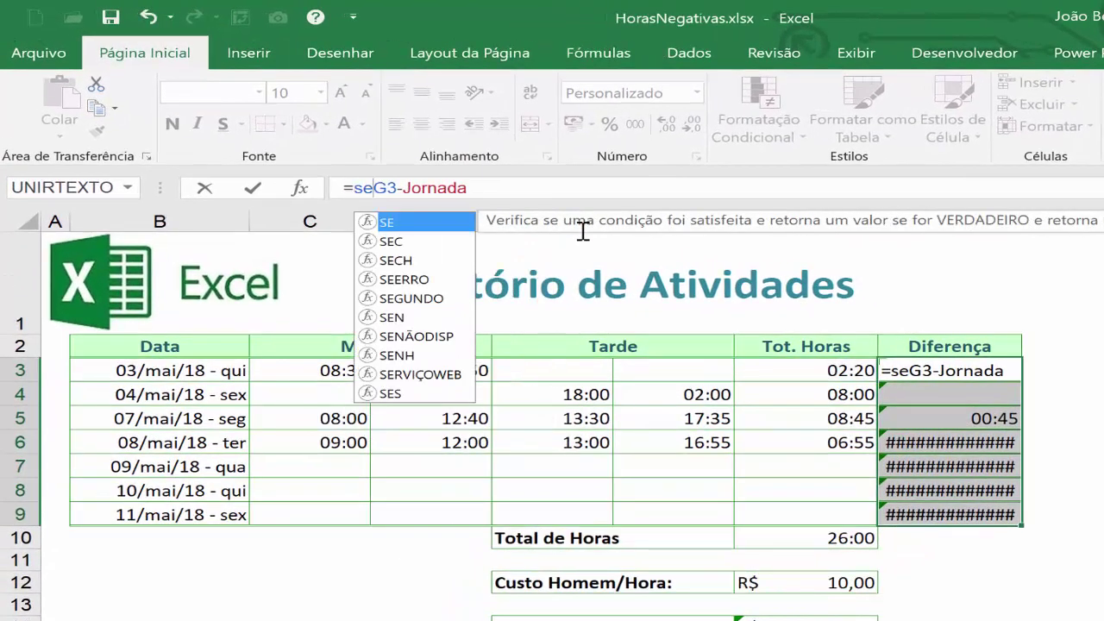
{"action": "type", "text": "("}
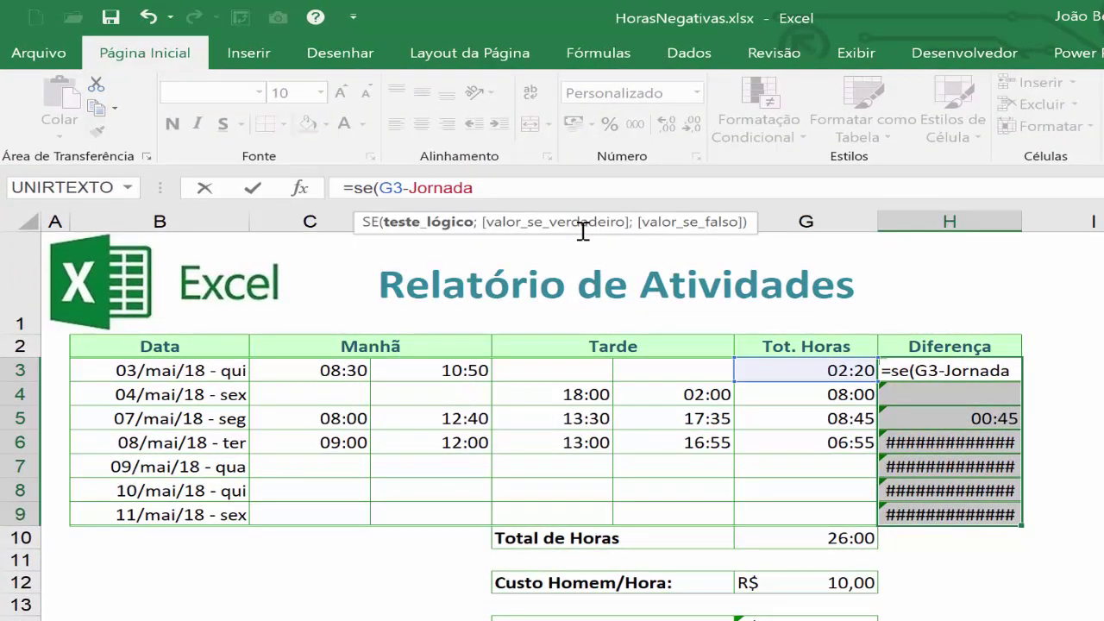
{"action": "left_click", "coordinate": [803, 369]}
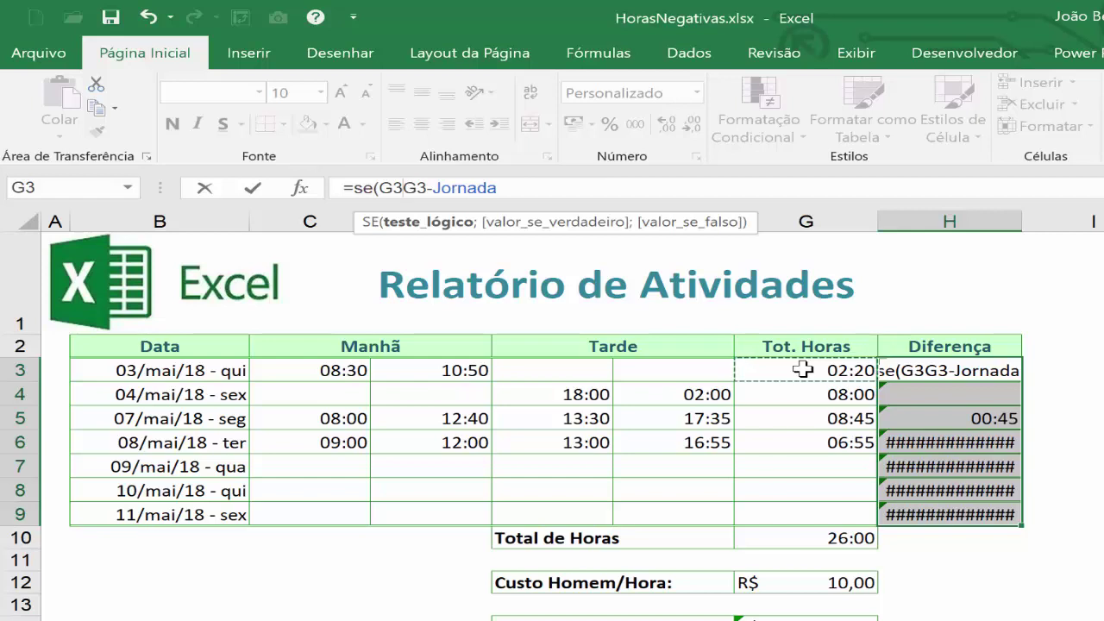
{"action": "type", "text": "<>"}
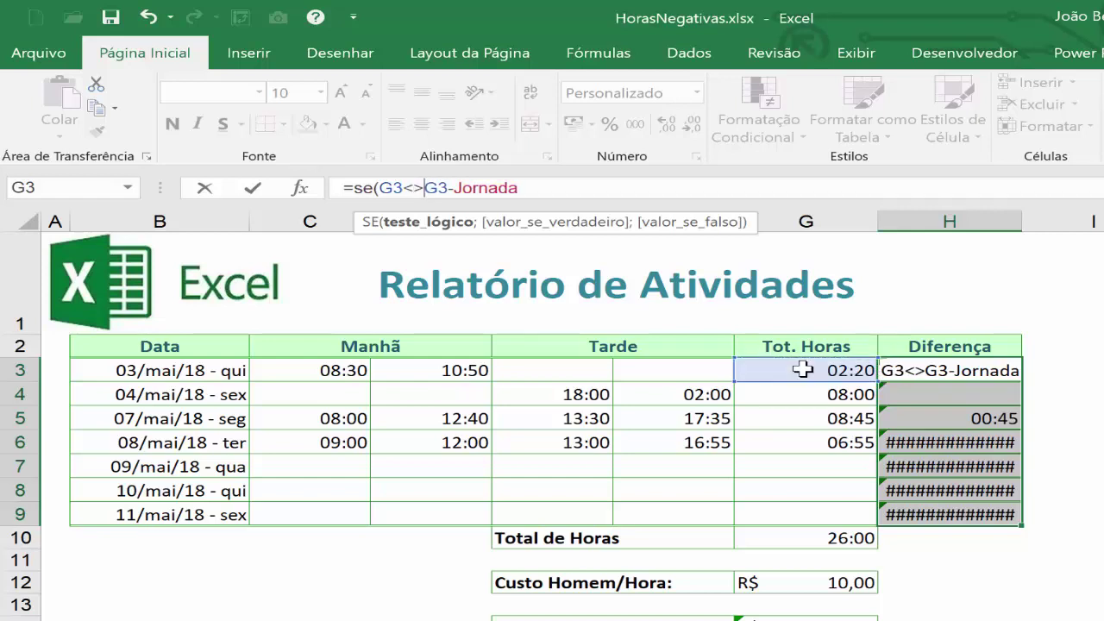
{"action": "type", "text": "0"}
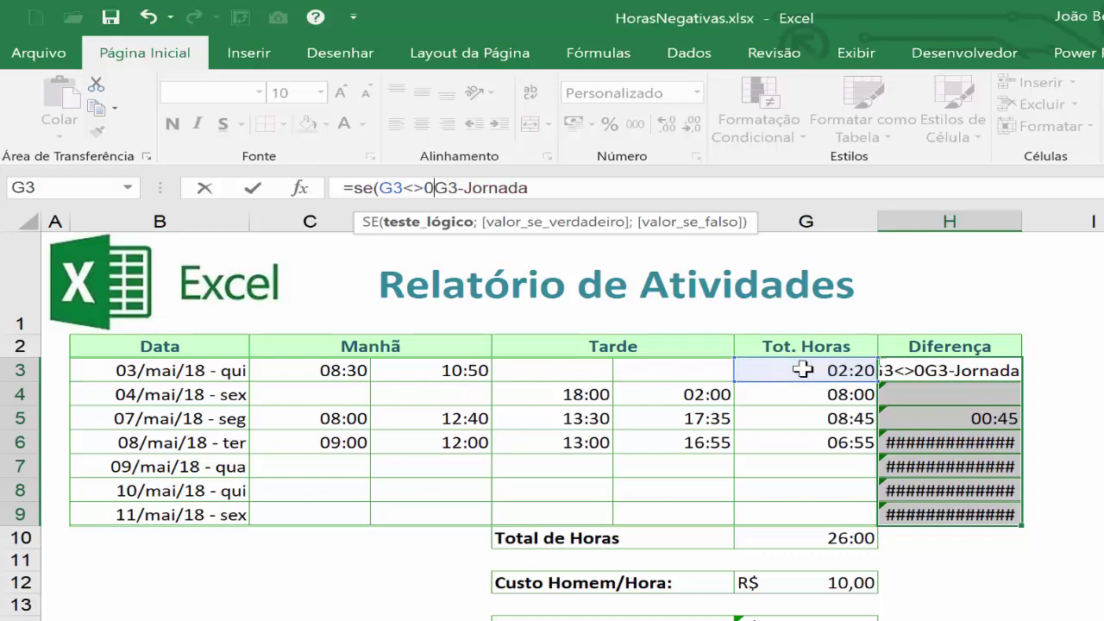
{"action": "type", "text": ";"}
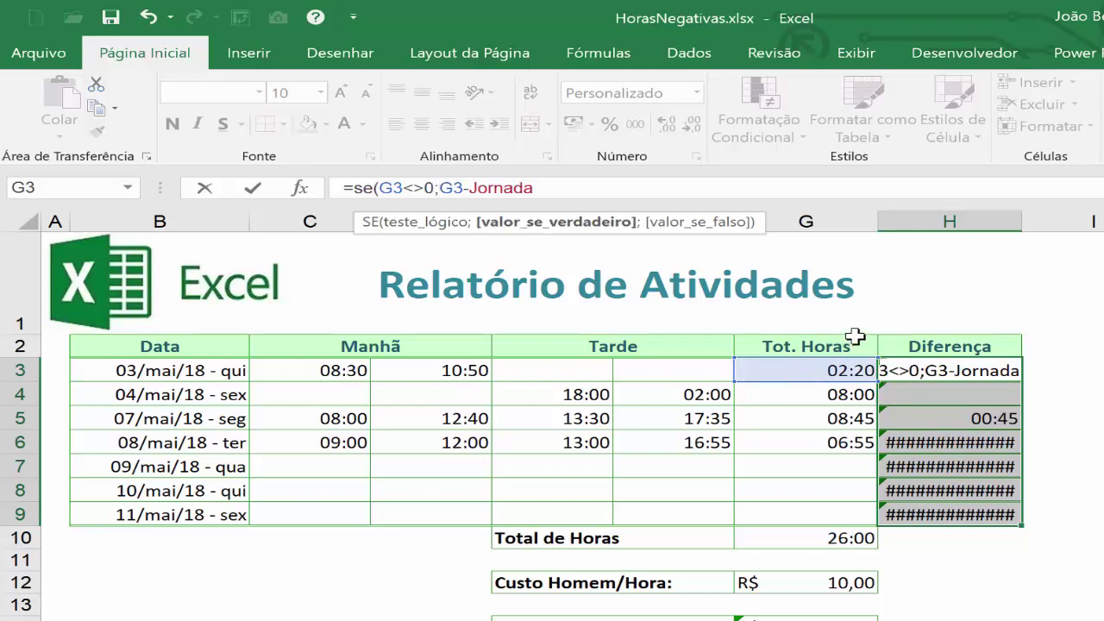
{"action": "left_click", "coordinate": [605, 188]}
{"action": "type", "text": ";"}
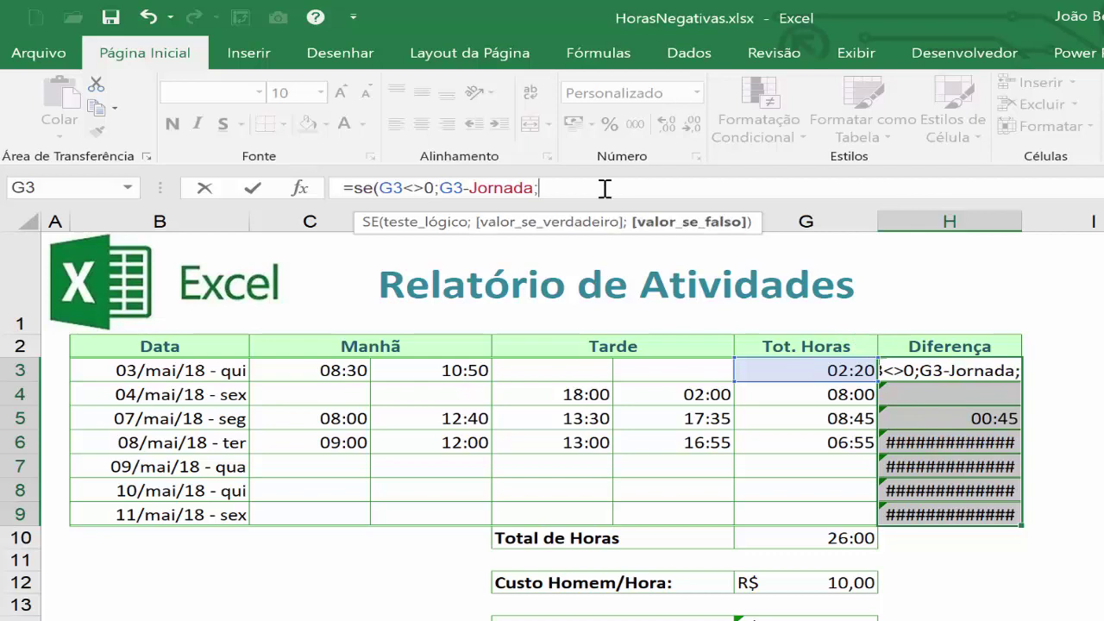
{"action": "type", "text": "0"}
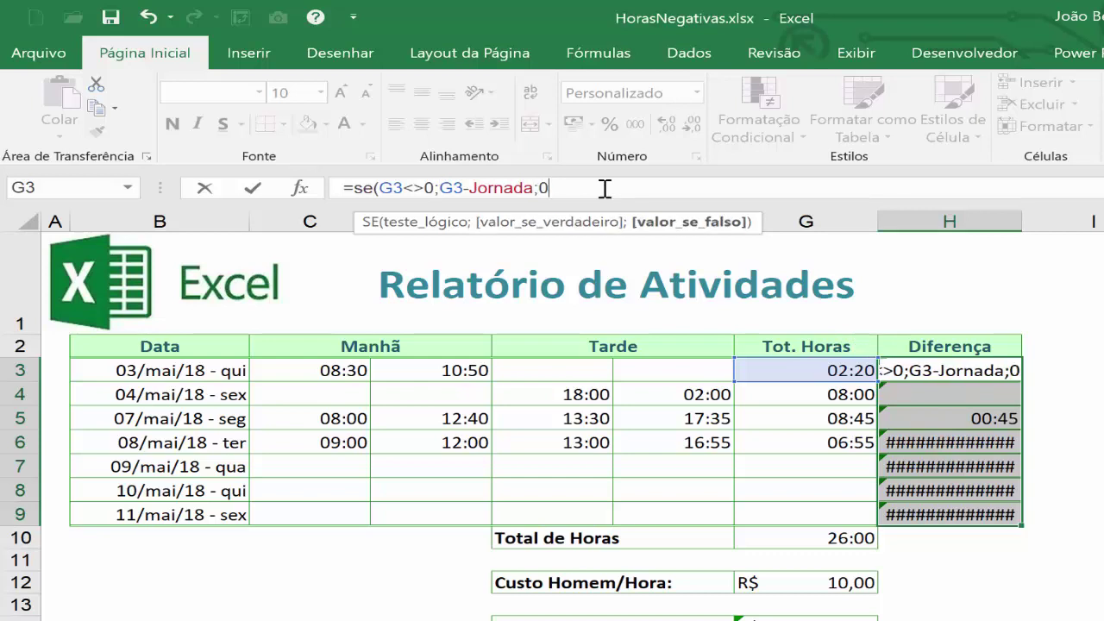
{"action": "type", "text": ")"}
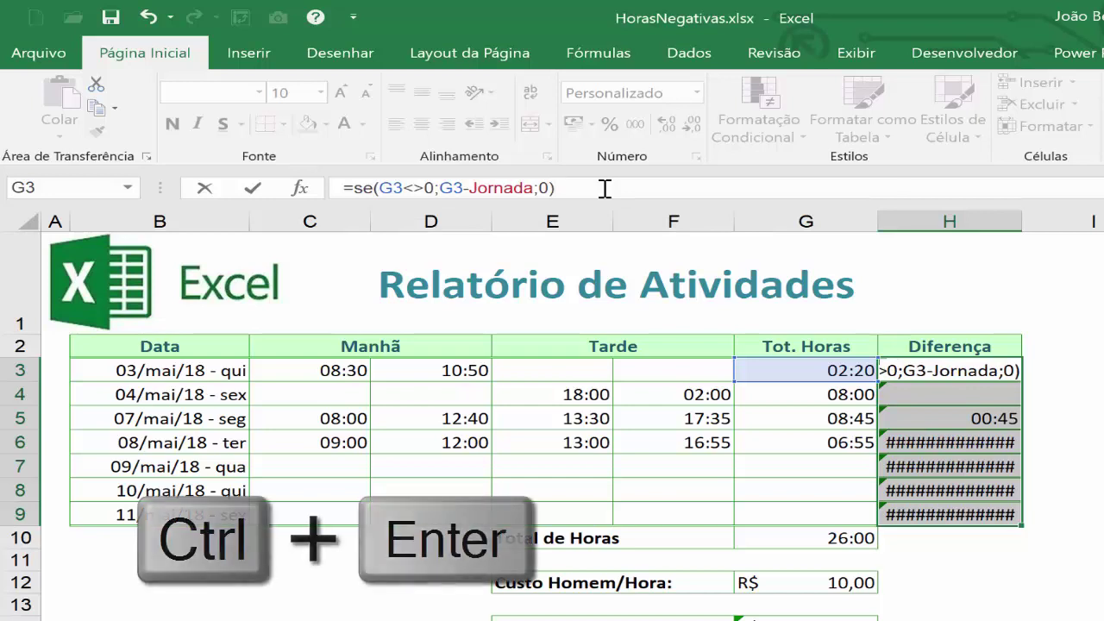
{"action": "key", "text": "ctrl+Return"}
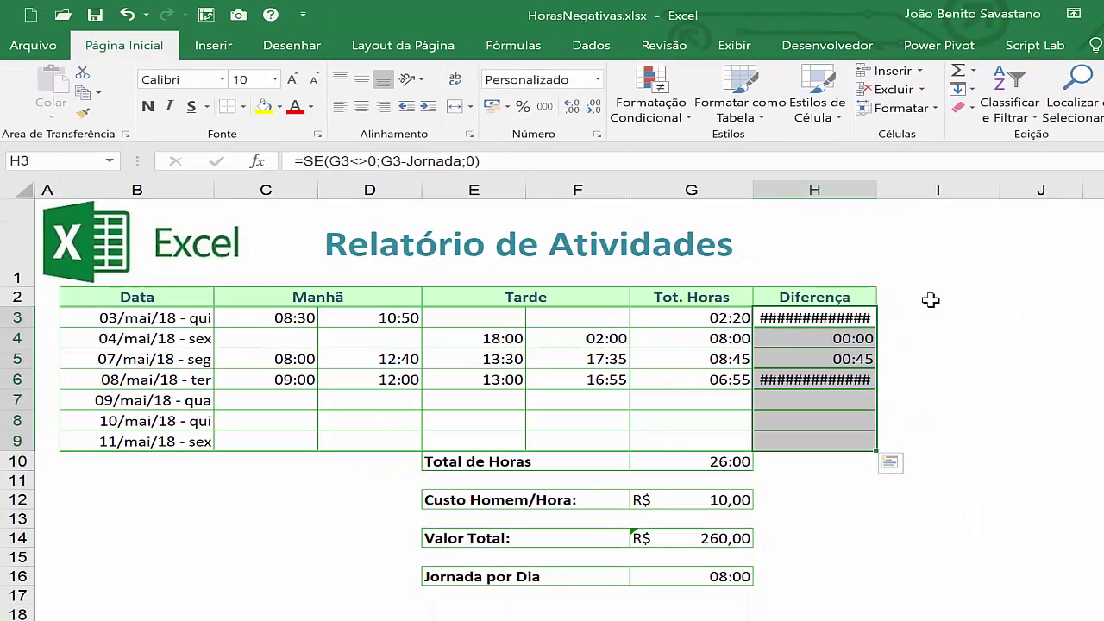
Add the column header Saldo in I2, beside Diferença
{"action": "left_click", "coordinate": [931, 300]}
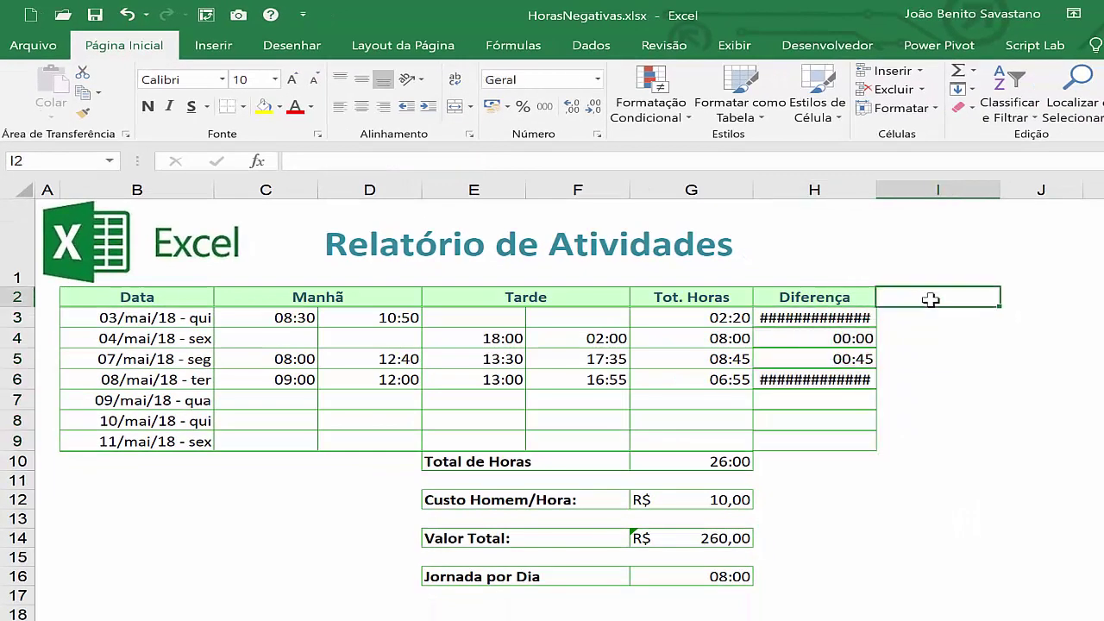
{"action": "type", "text": "Sal"}
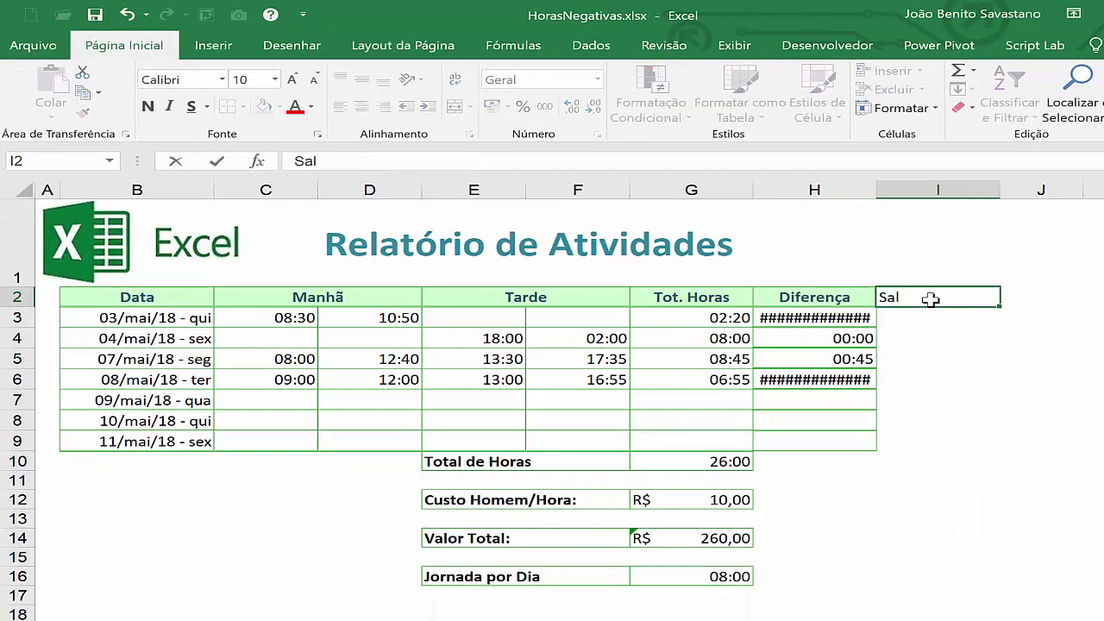
{"action": "type", "text": "do"}
{"action": "key", "text": "ctrl+Return"}
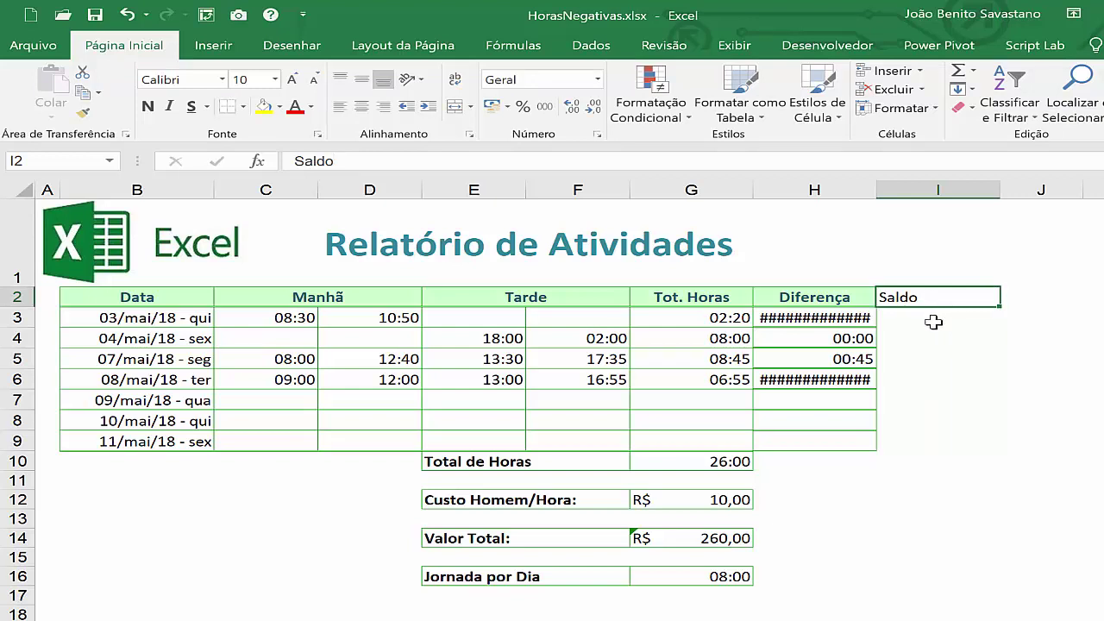
Enter =ABS(H3) in the first Saldo cell, I3, and fill the formula down to I9
{"action": "left_click", "coordinate": [934, 321]}
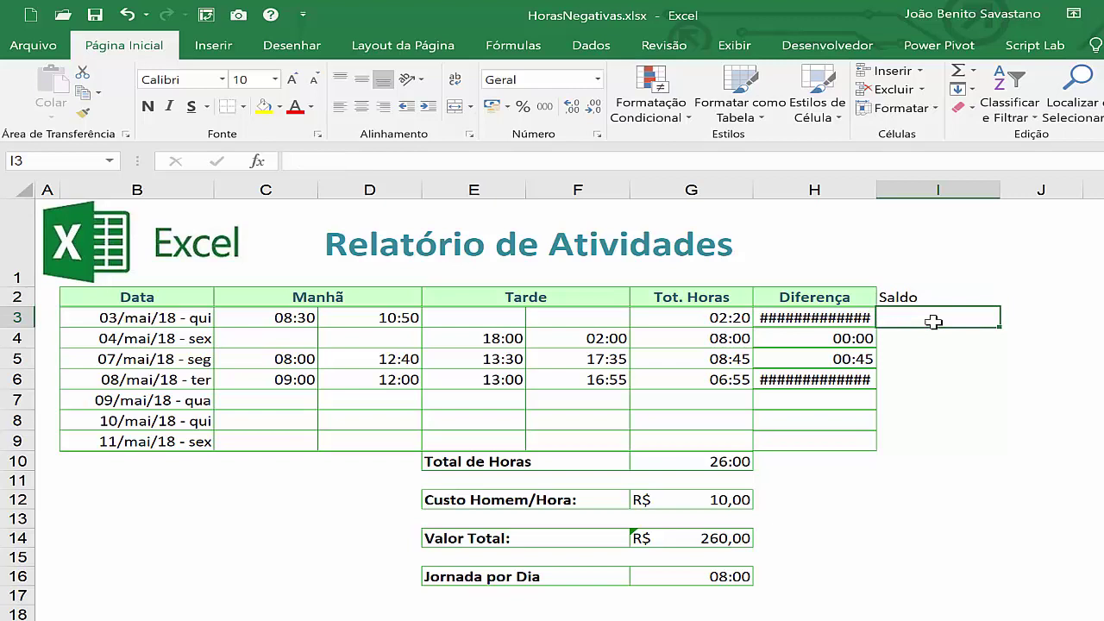
{"action": "type", "text": "="}
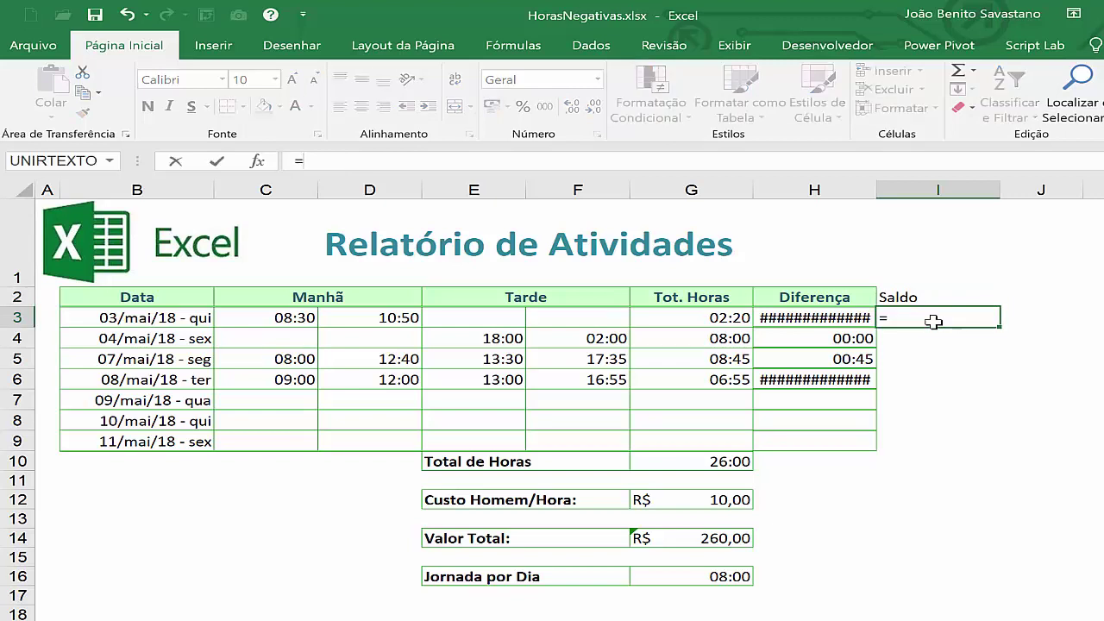
{"action": "type", "text": "abs("}
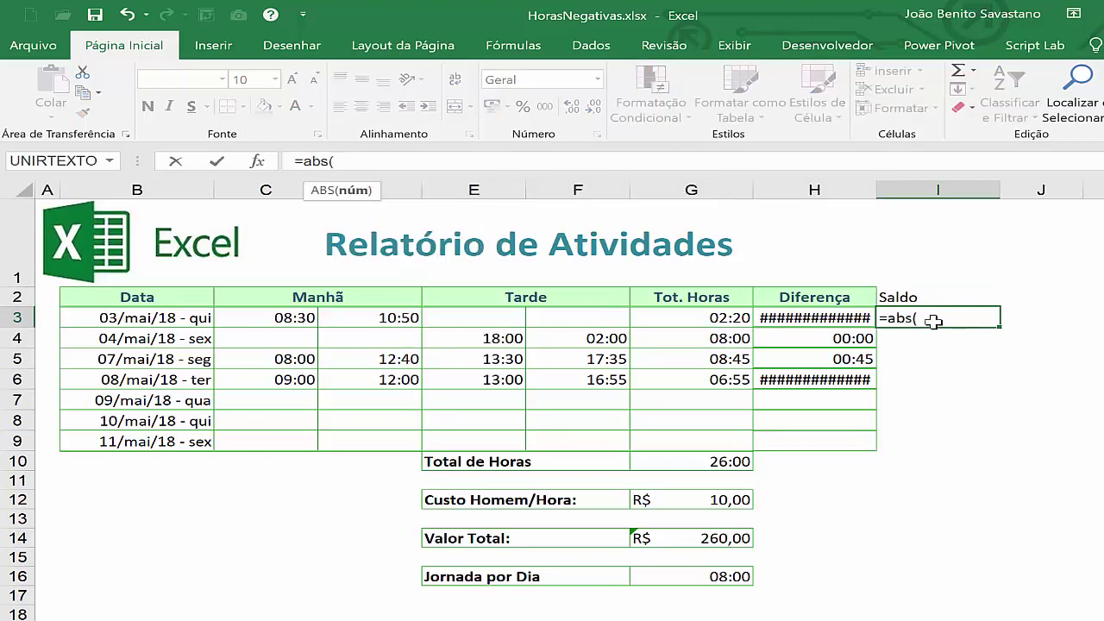
{"action": "left_click", "coordinate": [817, 318]}
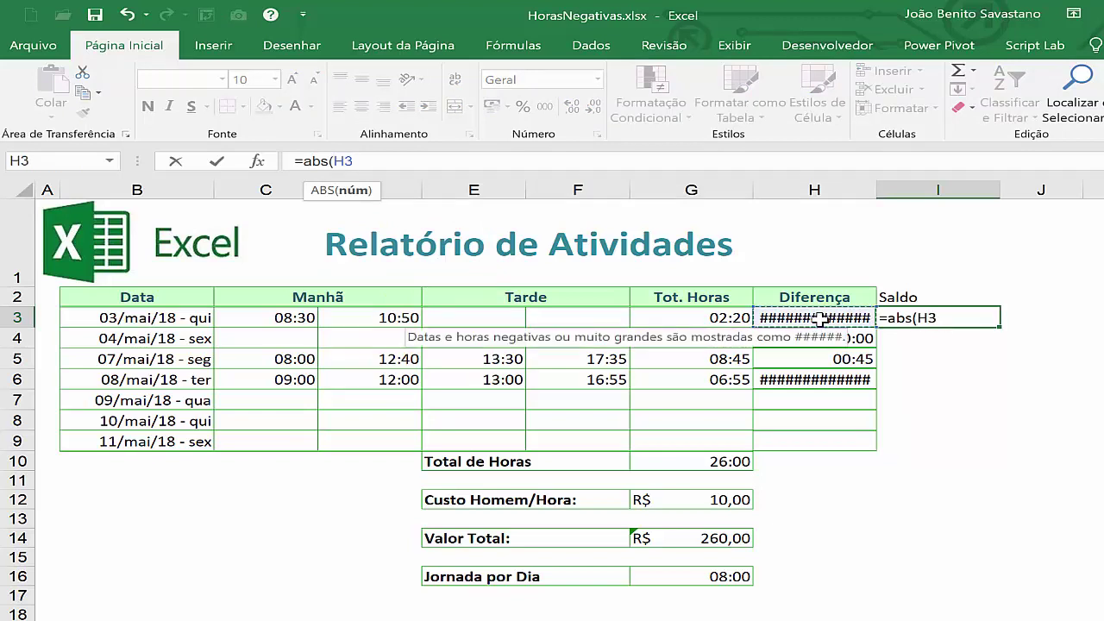
{"action": "type", "text": ")"}
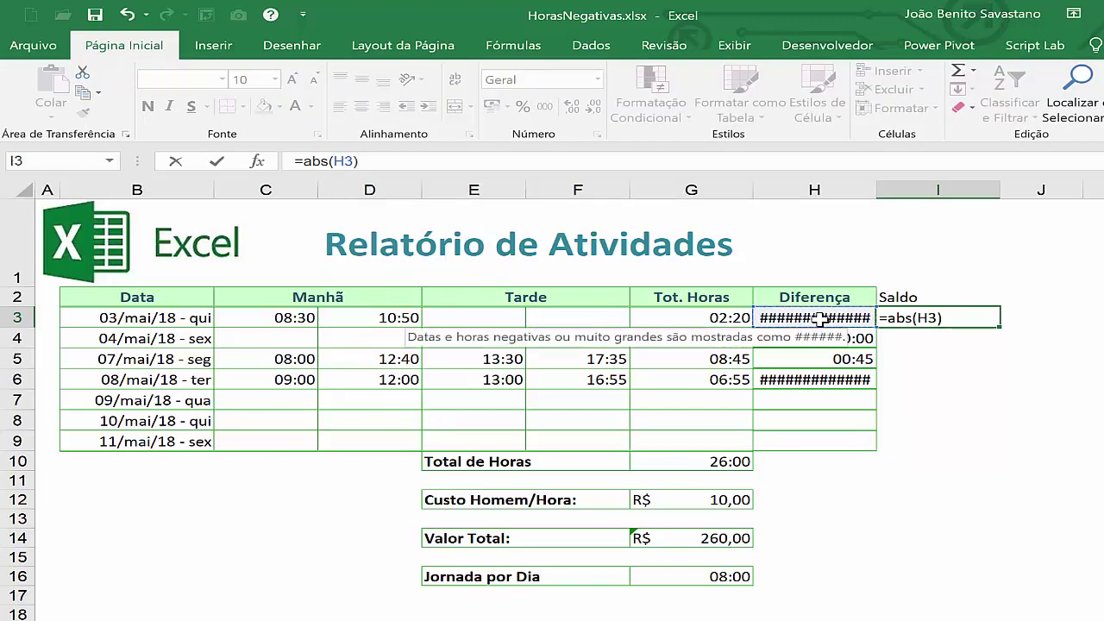
{"action": "key", "text": "ctrl+Return"}
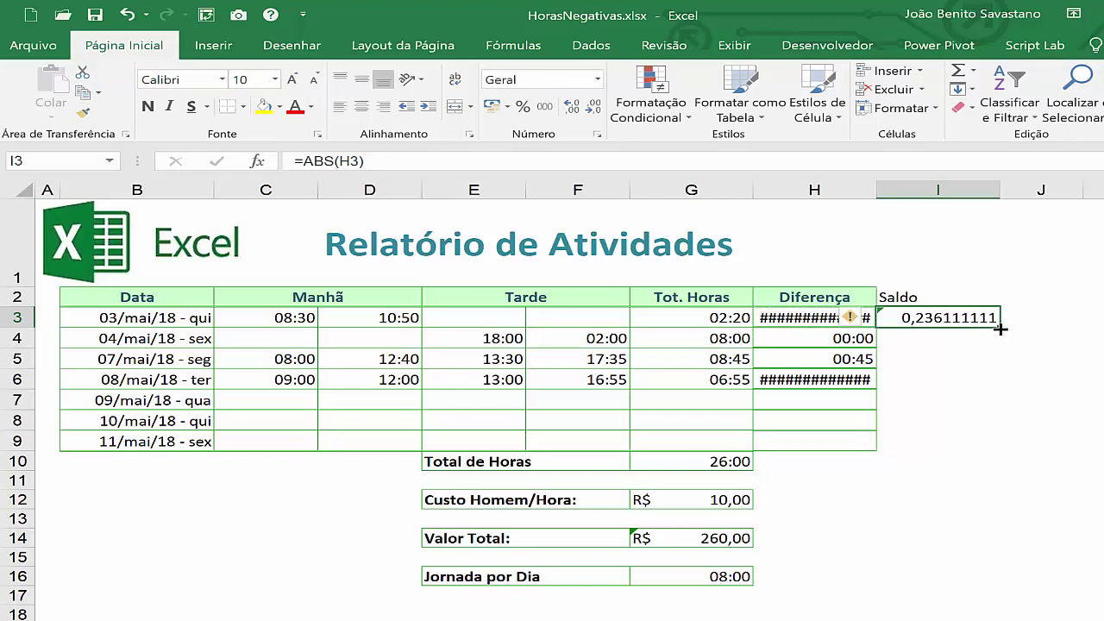
{"action": "left_click_drag", "start_coordinate": [1000, 329], "coordinate": [988, 448]}
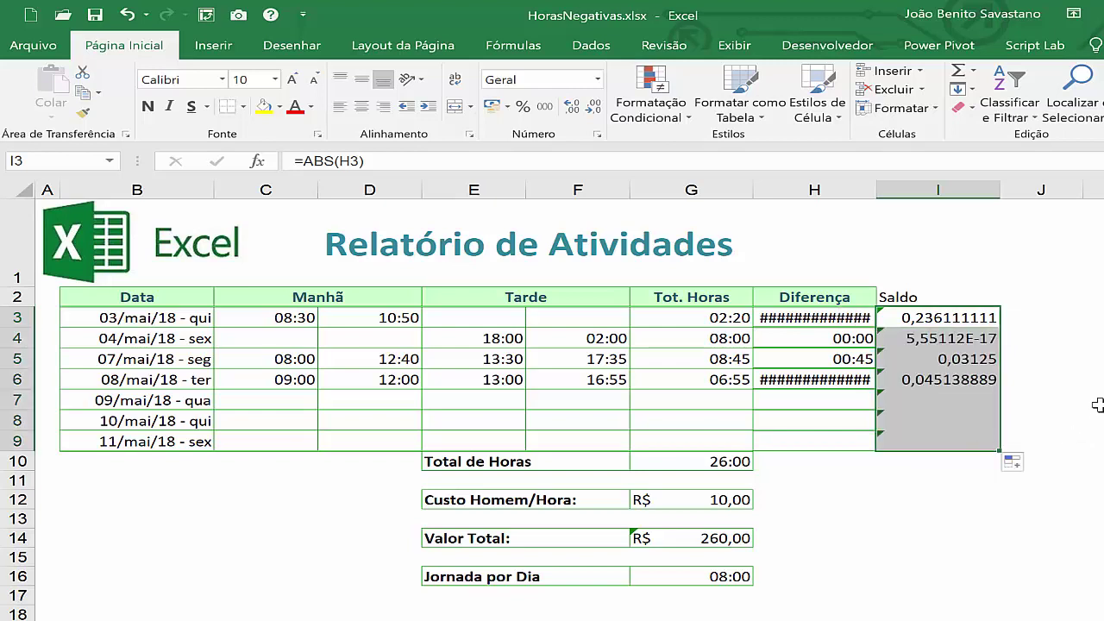
Copy the formatting of Tot. Horas cell G4 onto the Diferença and Saldo cells H3:I9
{"action": "left_click", "coordinate": [706, 338]}
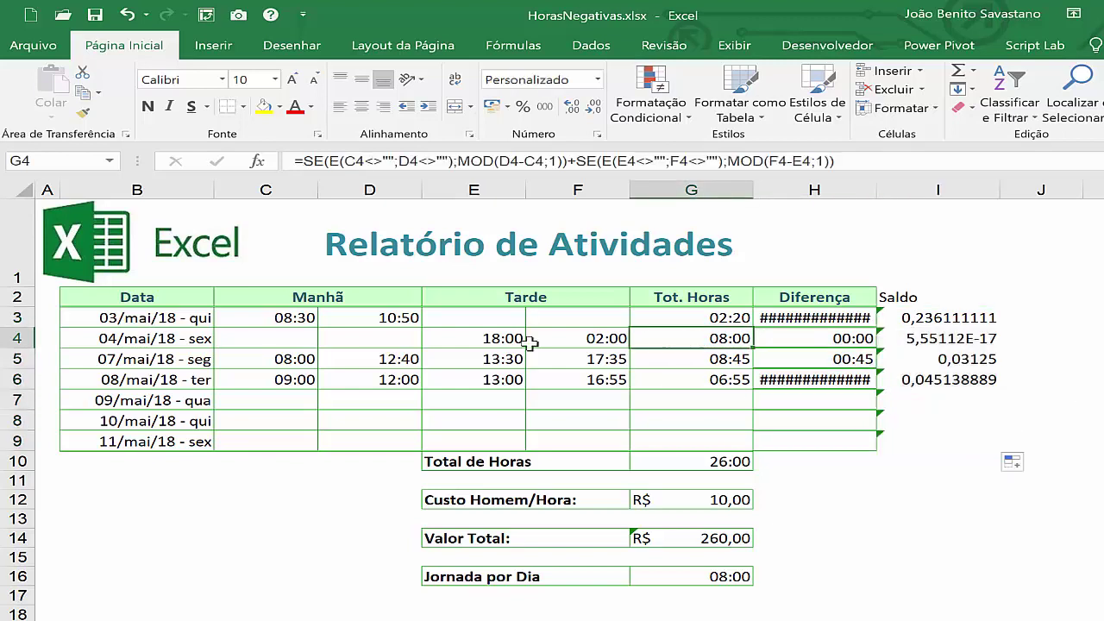
{"action": "left_click", "coordinate": [82, 113]}
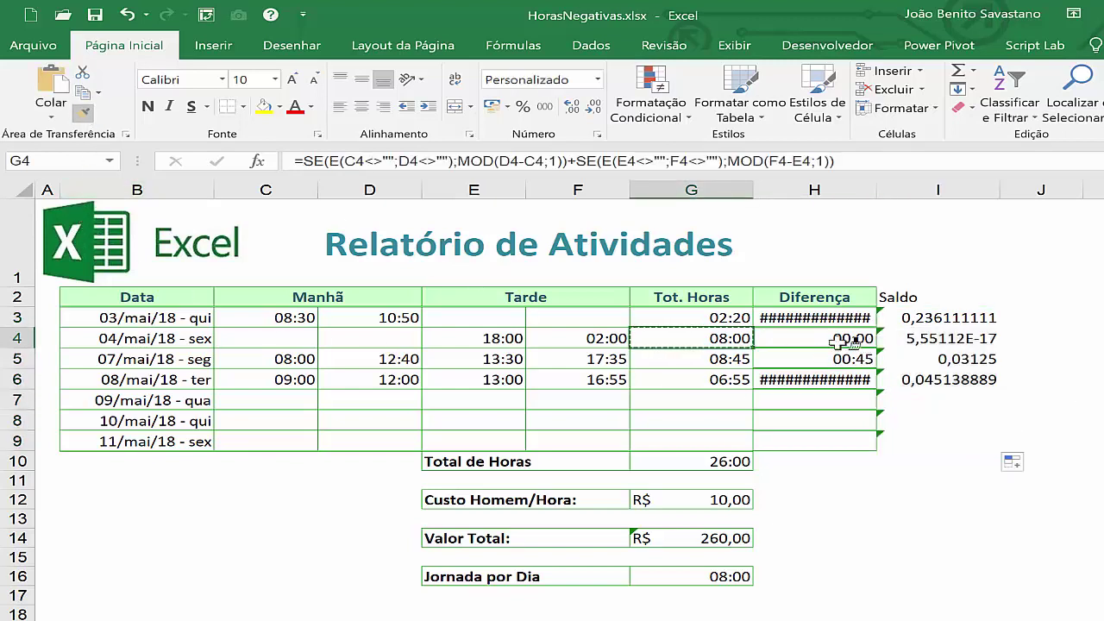
{"action": "mouse_move", "coordinate": [838, 316]}
{"action": "left_mouse_down"}
{"action": "mouse_move", "coordinate": [927, 379]}
{"action": "mouse_move", "coordinate": [932, 444]}
{"action": "left_mouse_up"}
{"action": "left_click", "coordinate": [892, 502]}
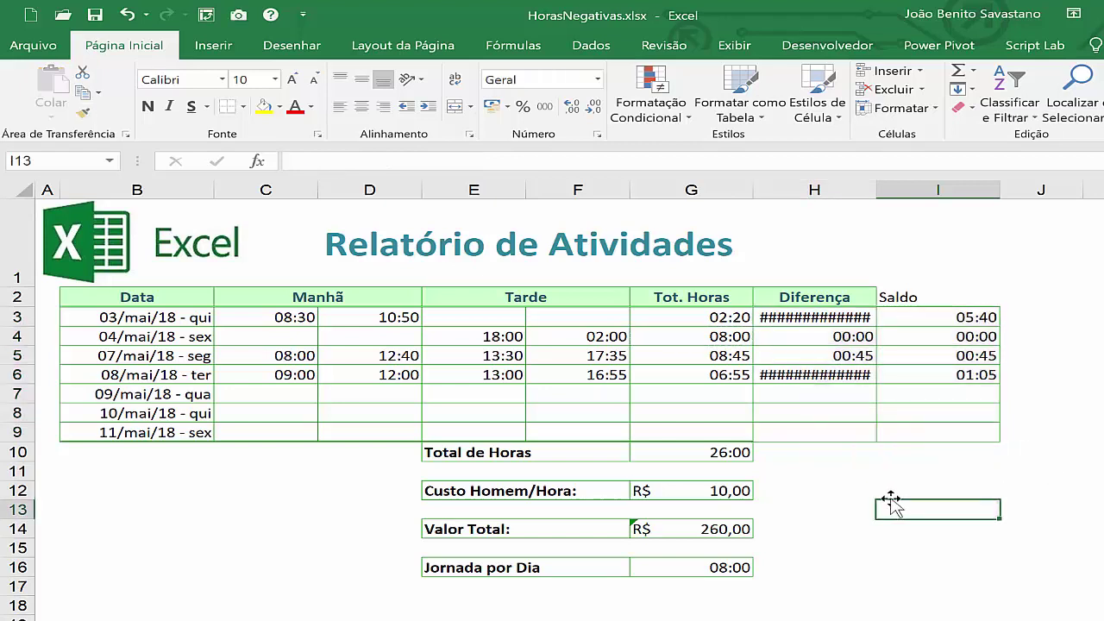
Copy the formatting of the Diferença header H2 onto the Saldo header I2
{"action": "left_click", "coordinate": [795, 299]}
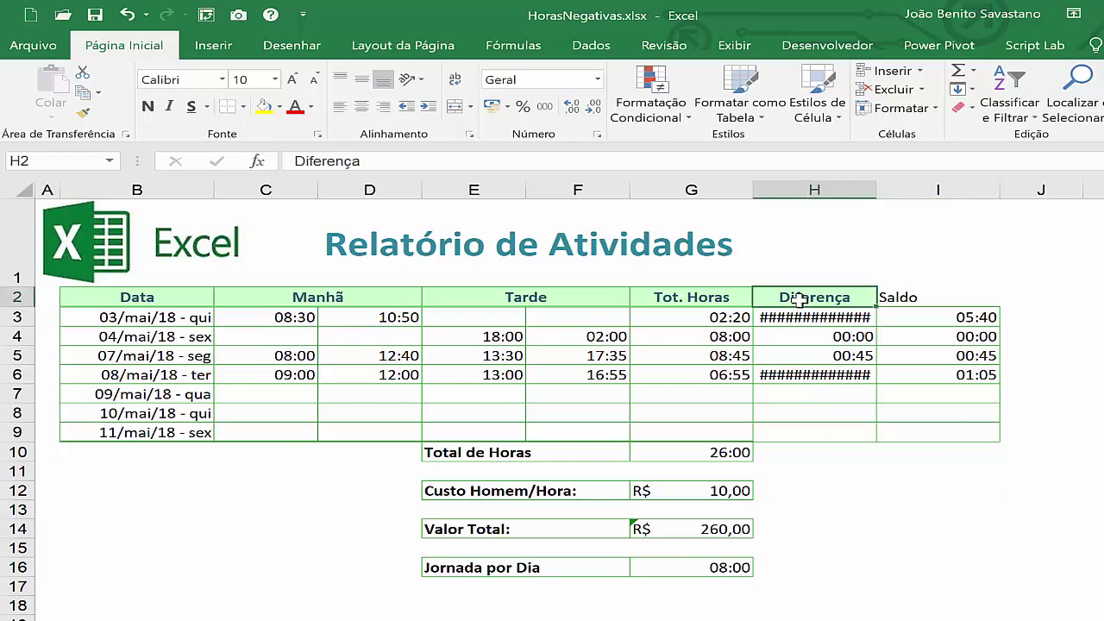
{"action": "left_click", "coordinate": [83, 113]}
{"action": "left_click", "coordinate": [949, 298]}
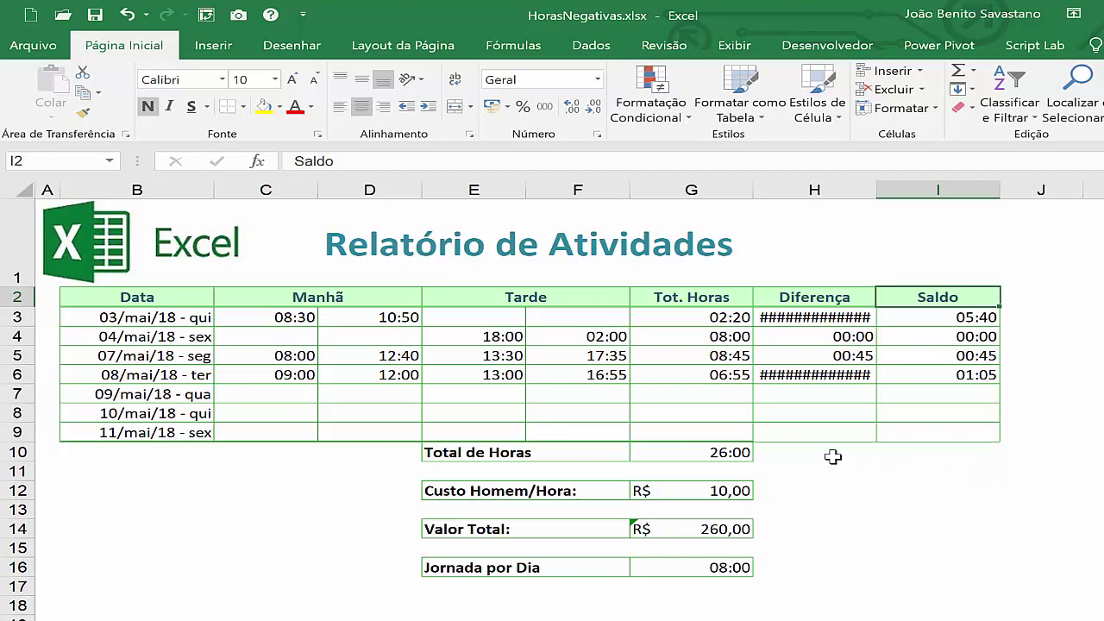
Insert SOMA totals of the Diferença and Saldo columns in H10:I10
{"action": "left_click_drag", "start_coordinate": [833, 456], "coordinate": [890, 454]}
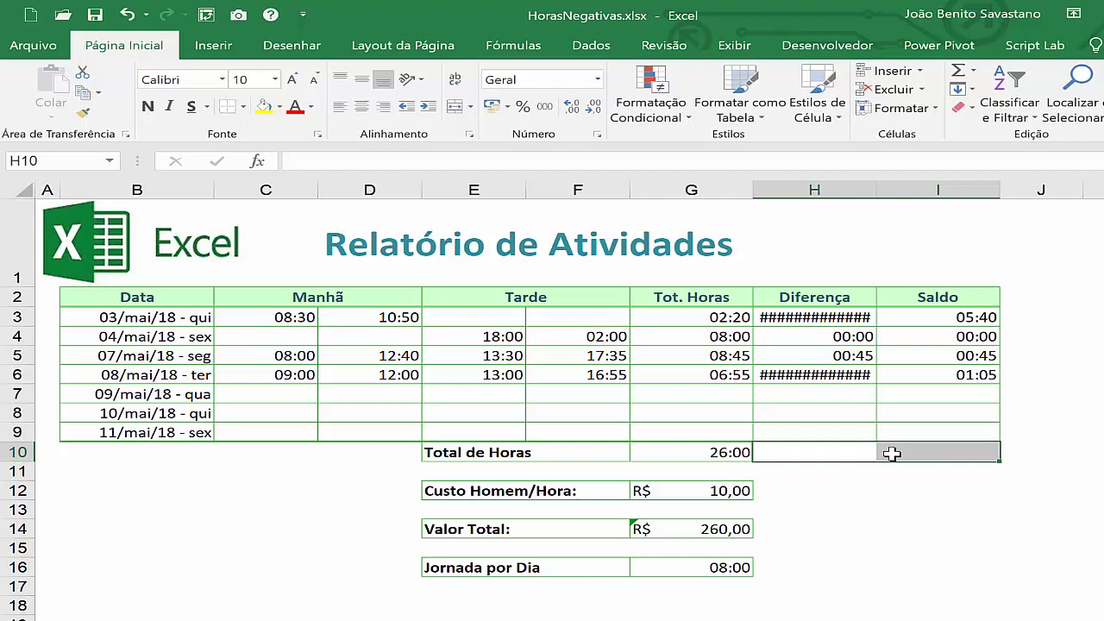
{"action": "key", "text": "alt+equal"}
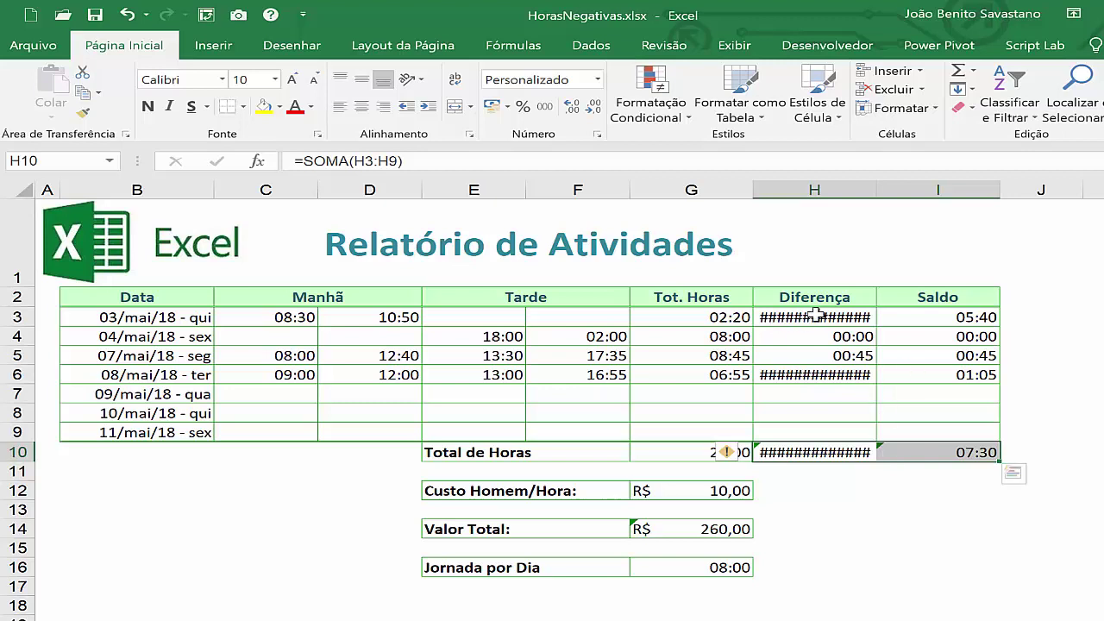
{"action": "mouse_move", "coordinate": [817, 316]}
{"action": "mouse_move", "coordinate": [820, 447]}
Create a formula-based conditional formatting rule for I3:I10 with the condition =$H3>=0
{"action": "left_click_drag", "start_coordinate": [940, 320], "coordinate": [942, 458]}
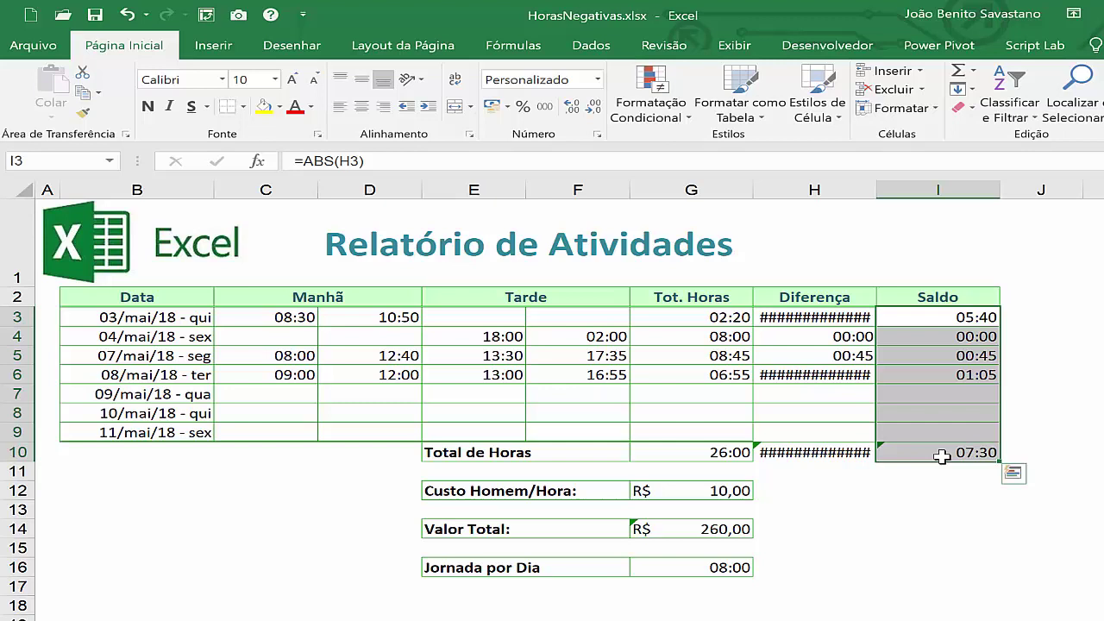
{"action": "left_click", "coordinate": [658, 116]}
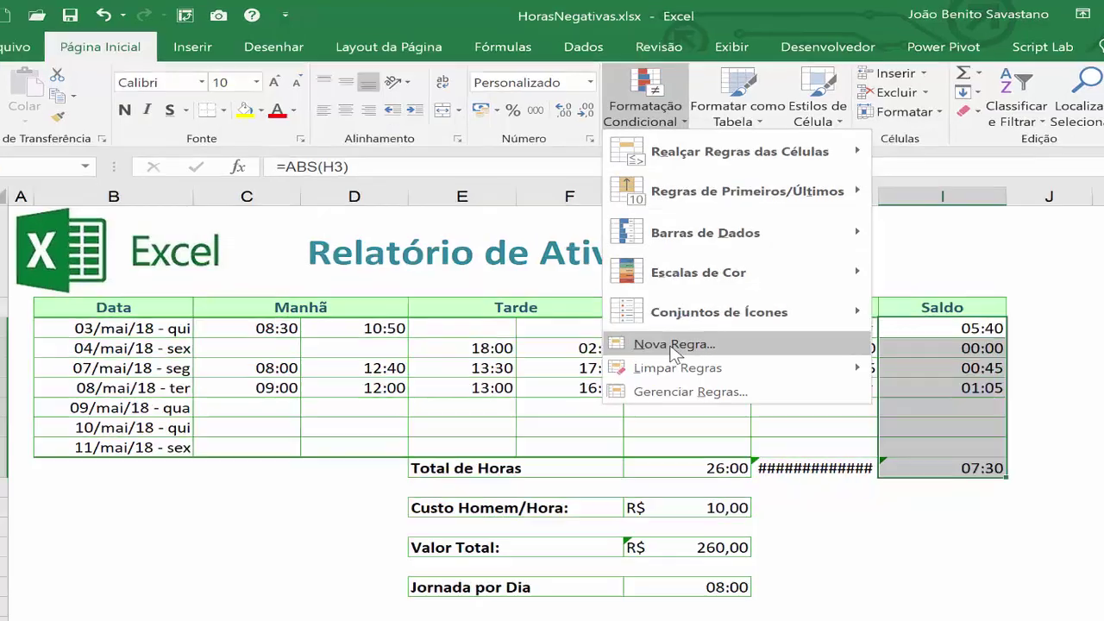
{"action": "left_click", "coordinate": [679, 333]}
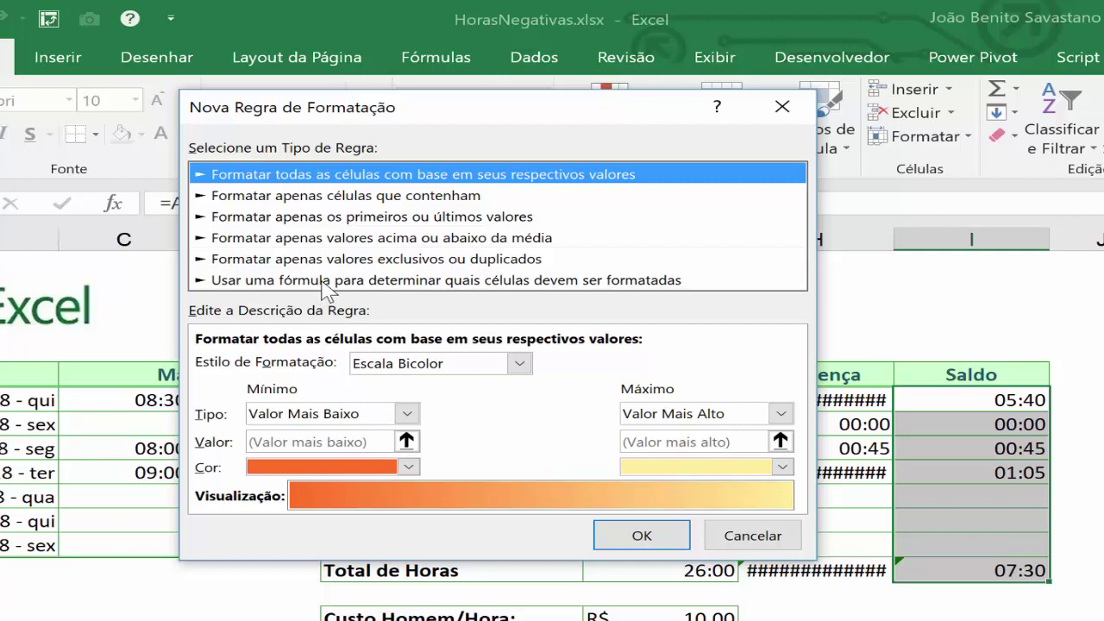
{"action": "left_click", "coordinate": [323, 282]}
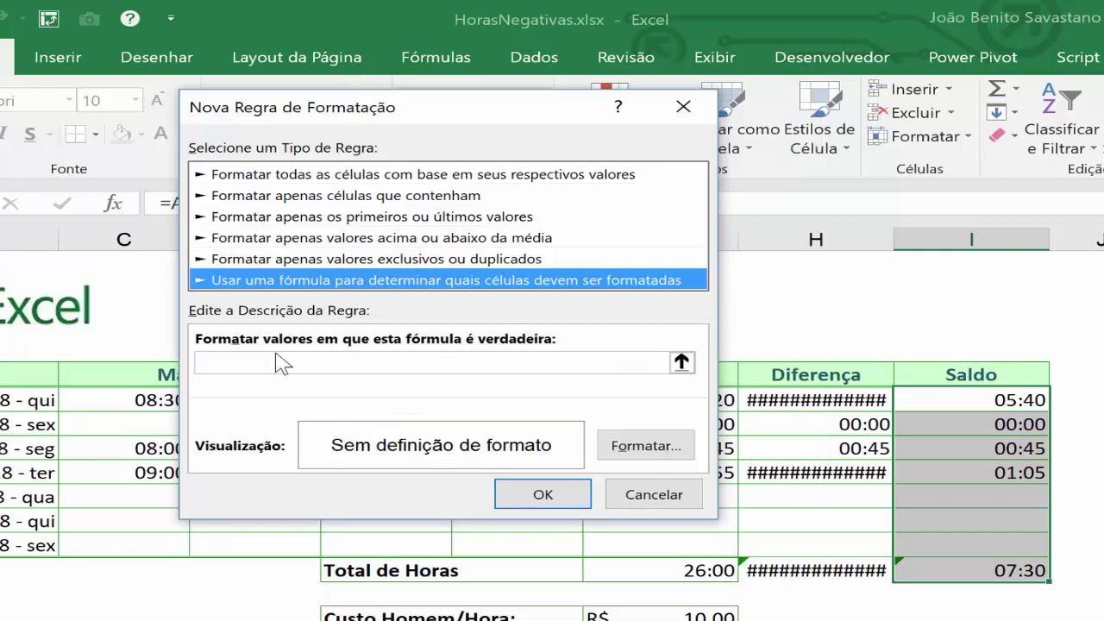
{"action": "left_click", "coordinate": [218, 363]}
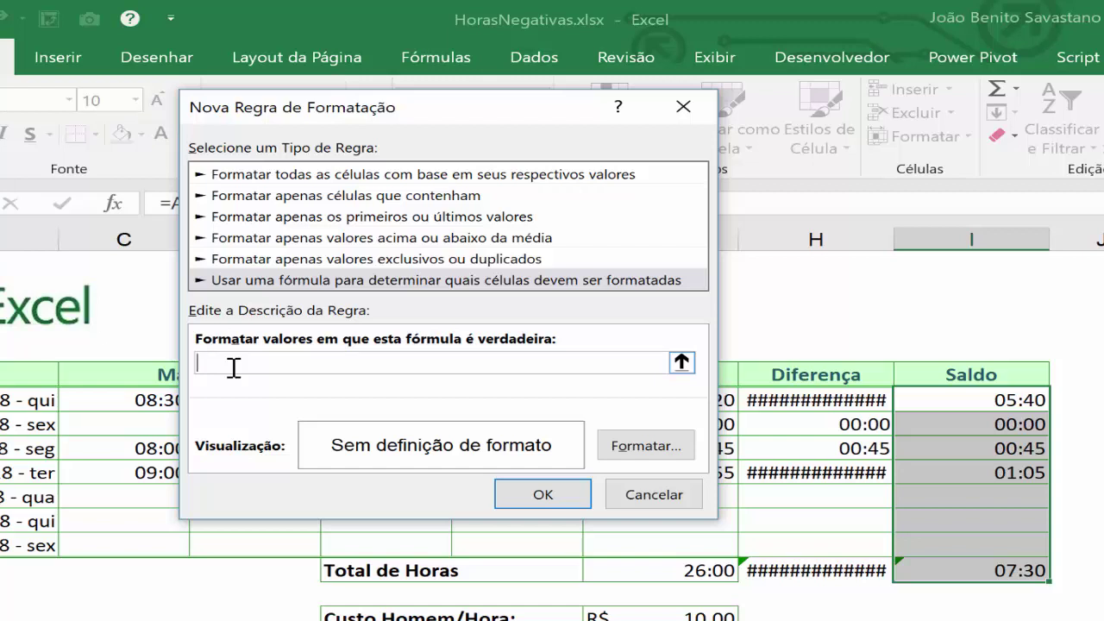
{"action": "type", "text": "="}
{"action": "left_click", "coordinate": [828, 398]}
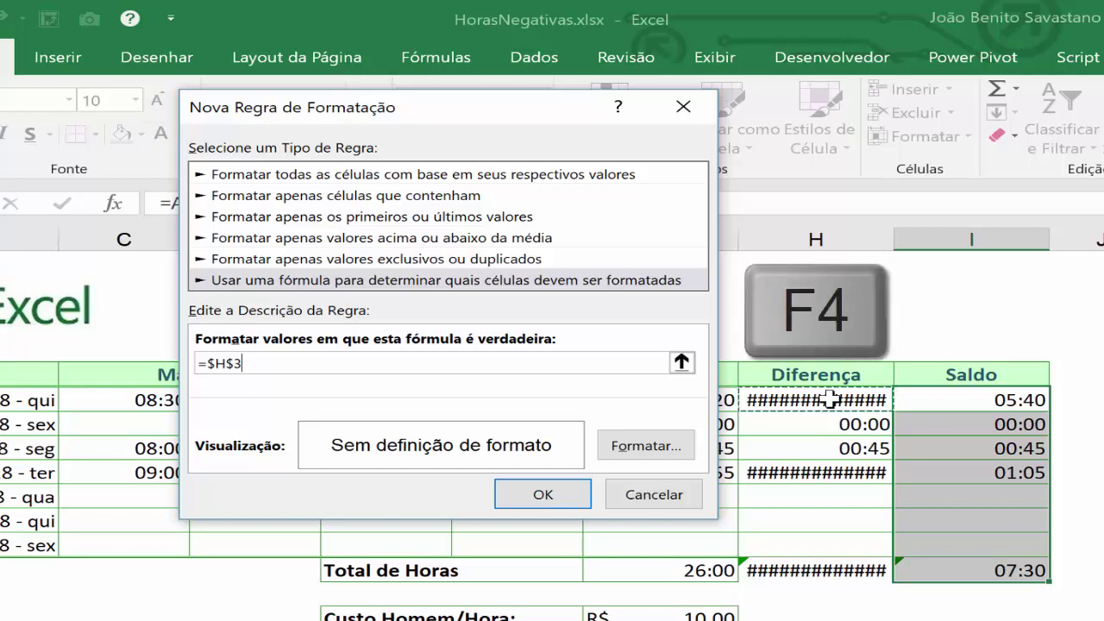
{"action": "key", "text": "F4"}
{"action": "key", "text": "F4"}
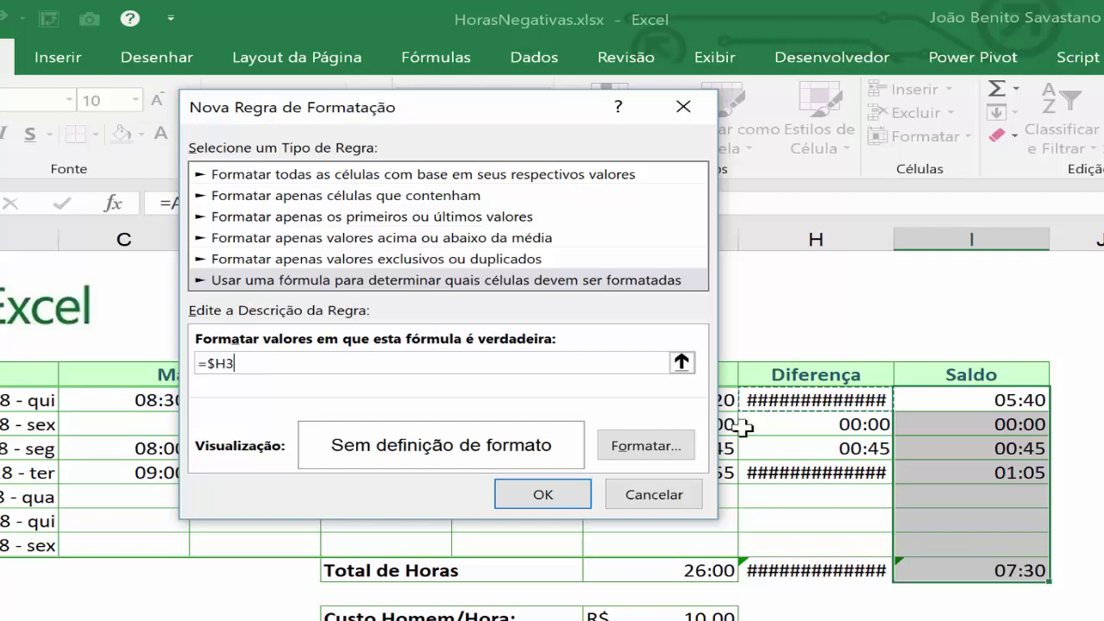
{"action": "type", "text": ">"}
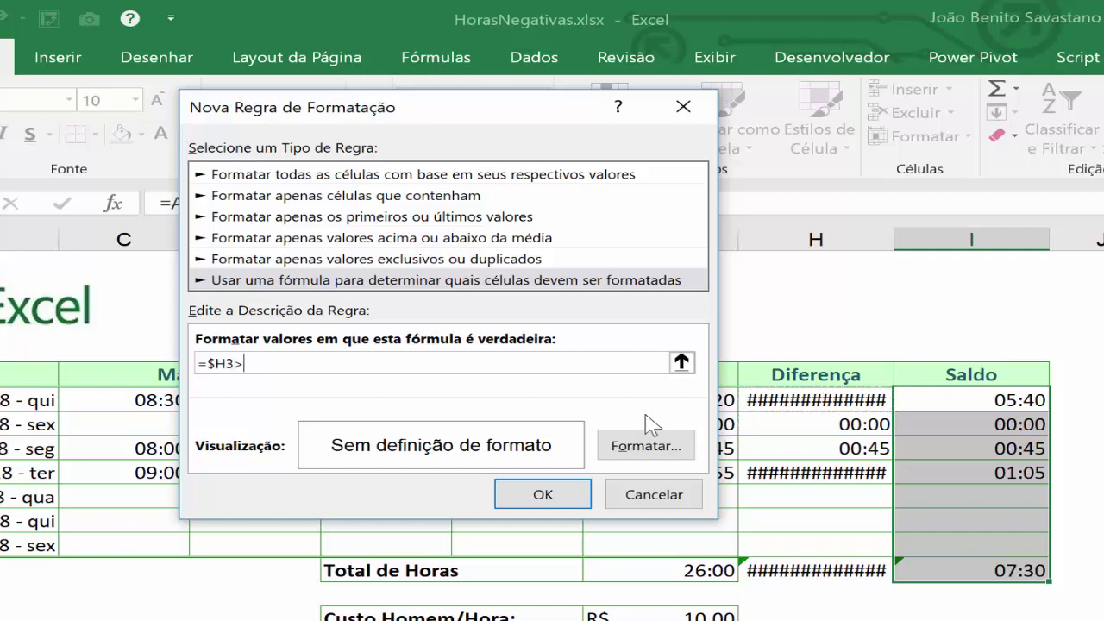
{"action": "type", "text": "=0"}
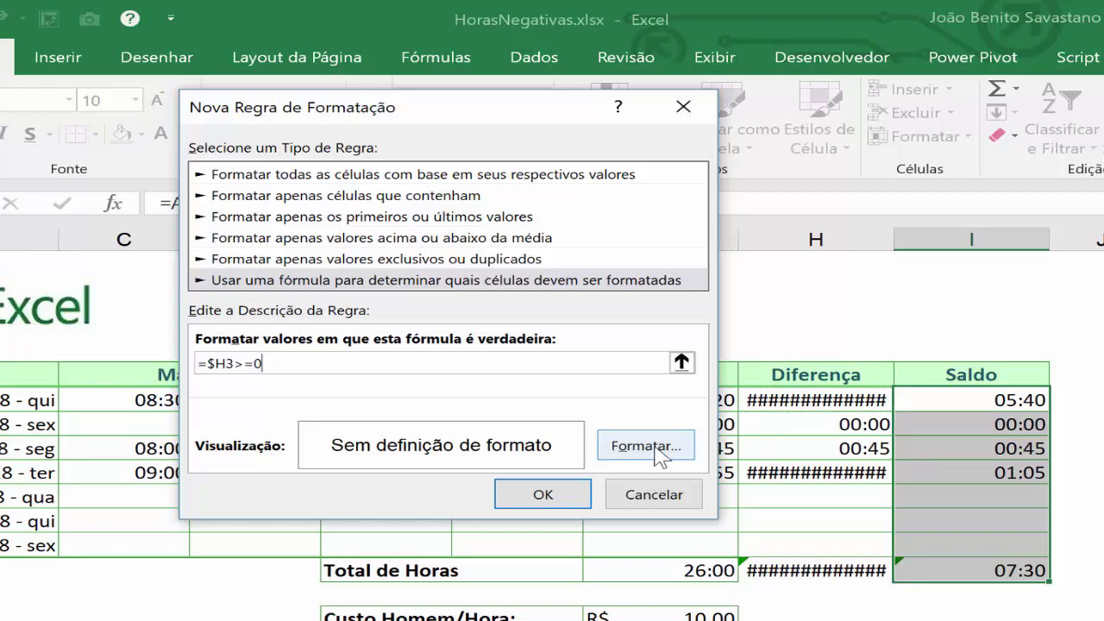
Give the rule the custom number format [hh]:mm and apply it to the Saldo cells
{"action": "left_click", "coordinate": [660, 456]}
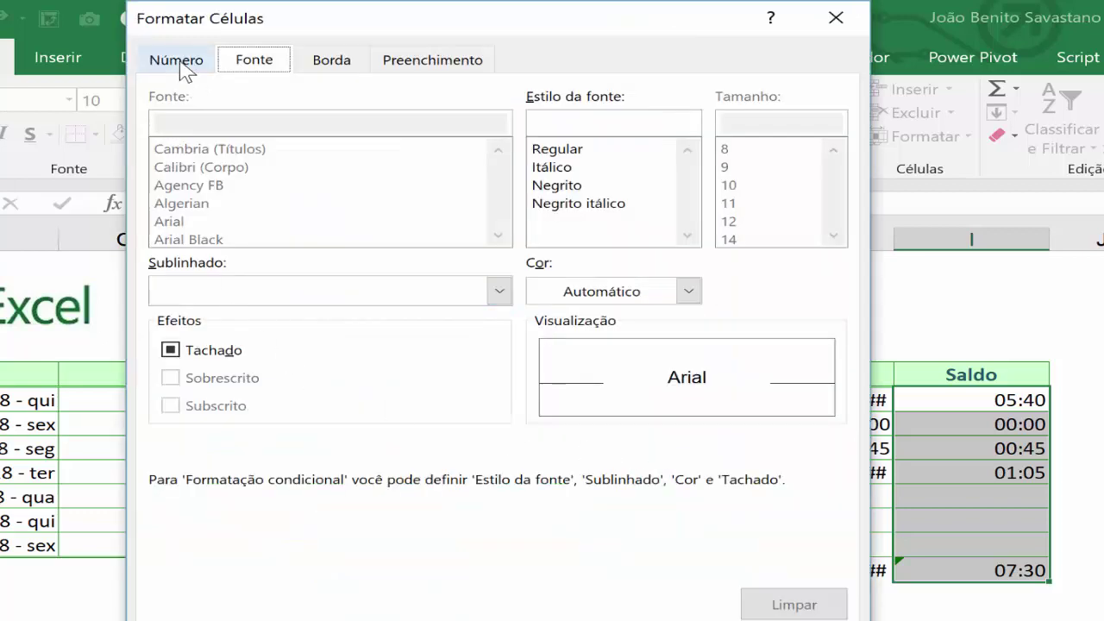
{"action": "left_click", "coordinate": [181, 65]}
{"action": "left_click", "coordinate": [207, 321]}
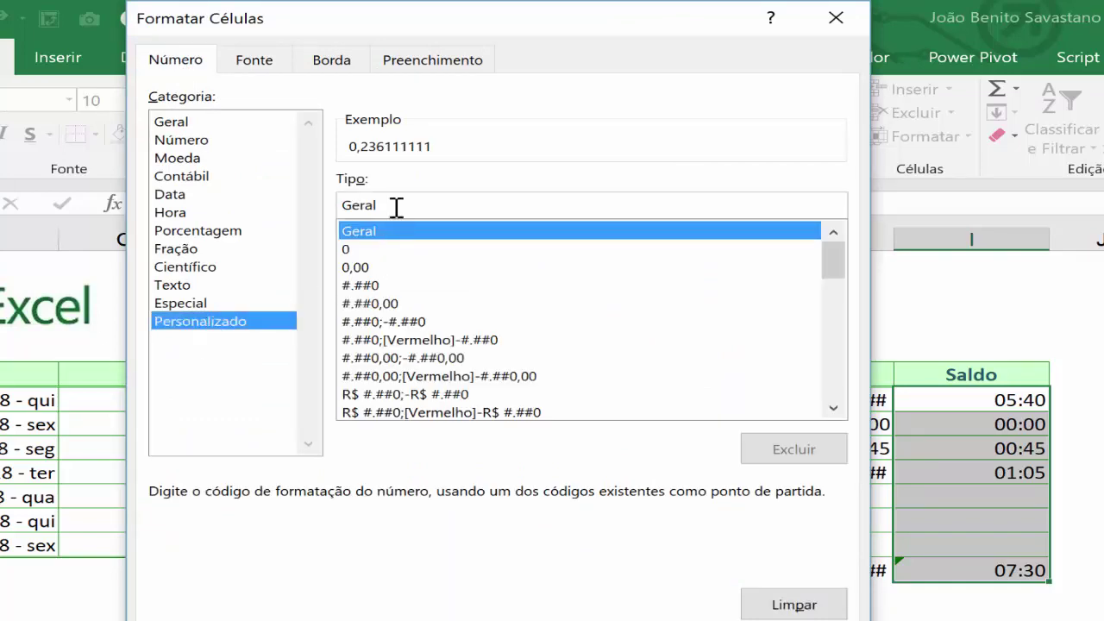
{"action": "left_click_drag", "start_coordinate": [390, 207], "coordinate": [316, 204]}
{"action": "type", "text": "["}
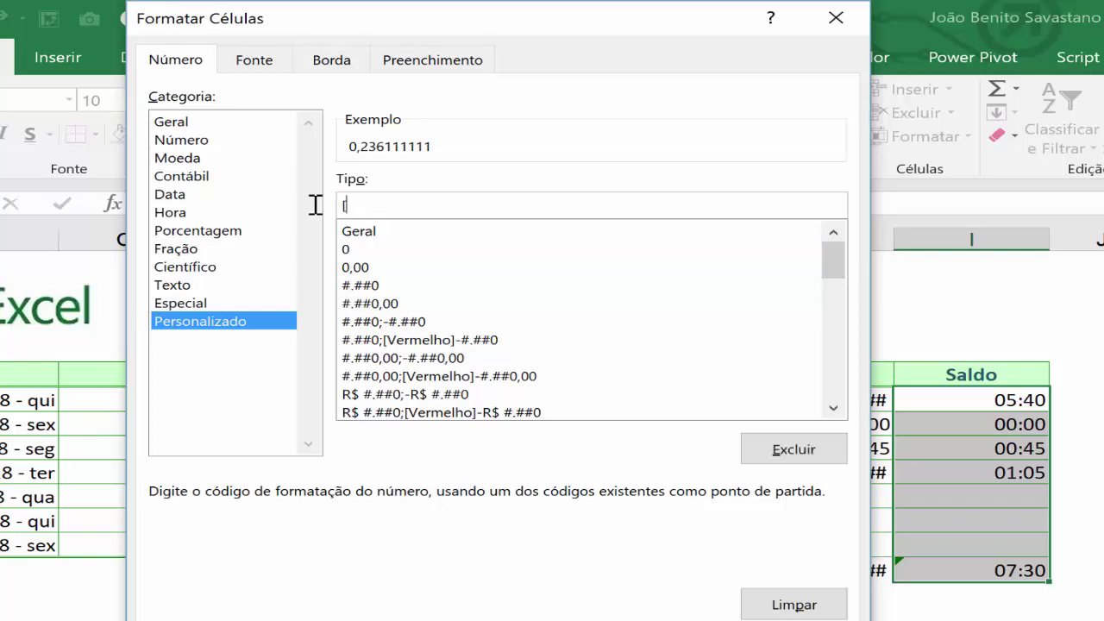
{"action": "type", "text": "hh]"}
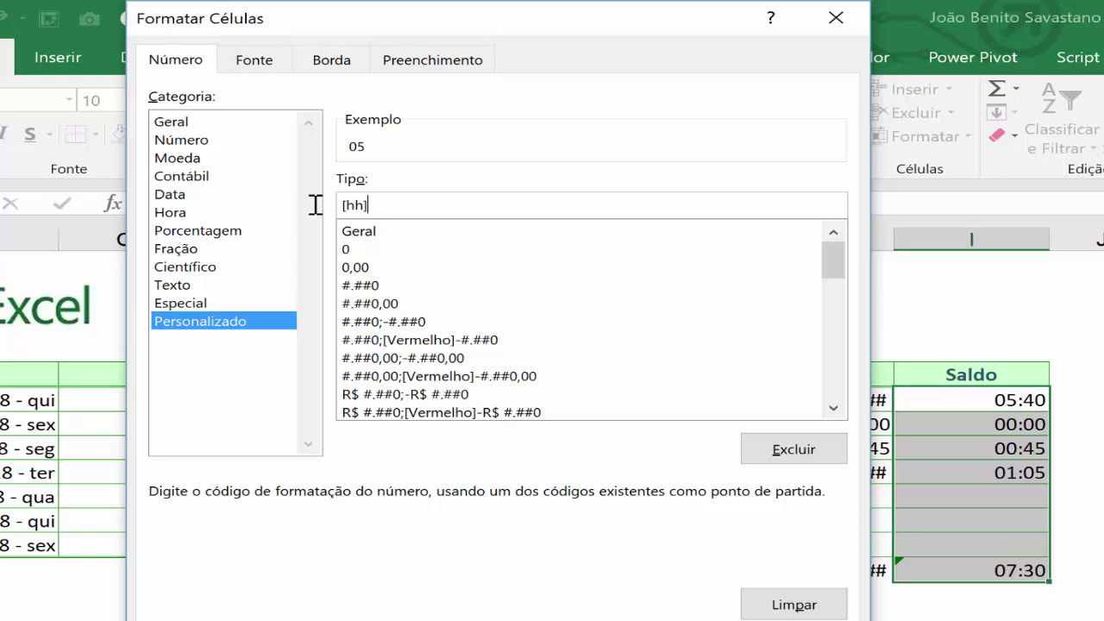
{"action": "type", "text": ":mm"}
{"action": "key", "text": "Return"}
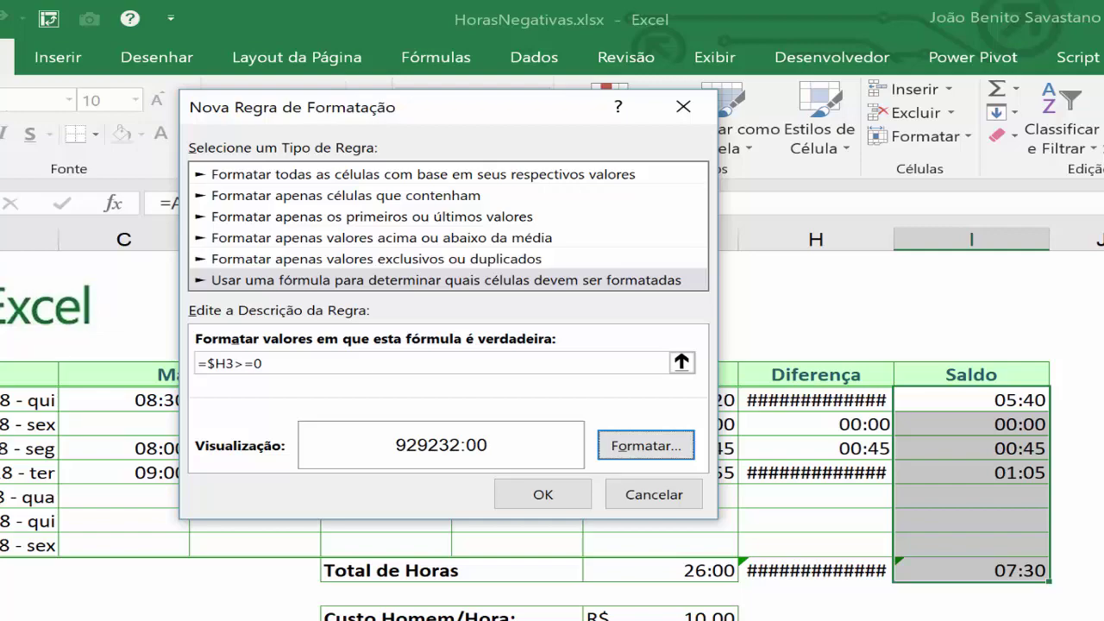
{"action": "left_click", "coordinate": [570, 500]}
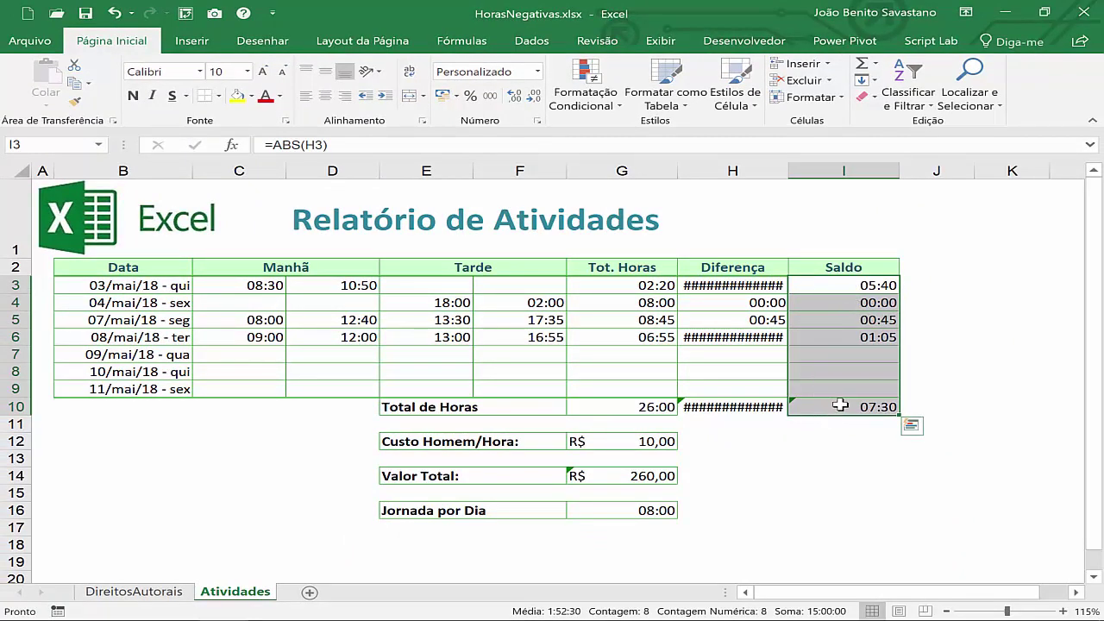
Create a second formula-based conditional formatting rule for I3:I10 with the condition =$H3<0
{"action": "left_click", "coordinate": [594, 105]}
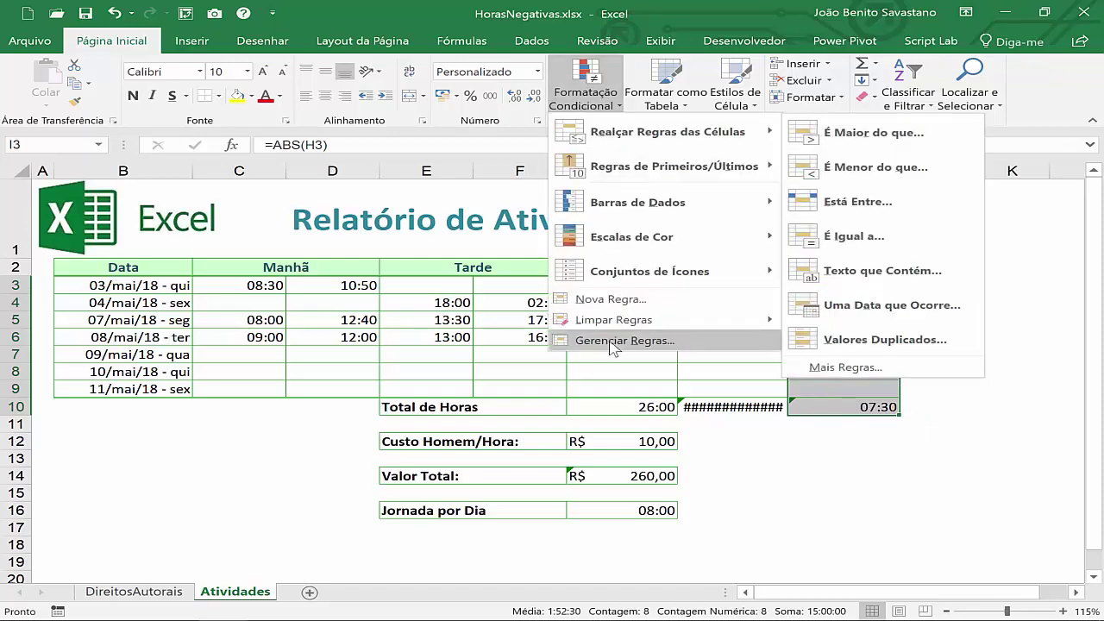
{"action": "left_click", "coordinate": [610, 298]}
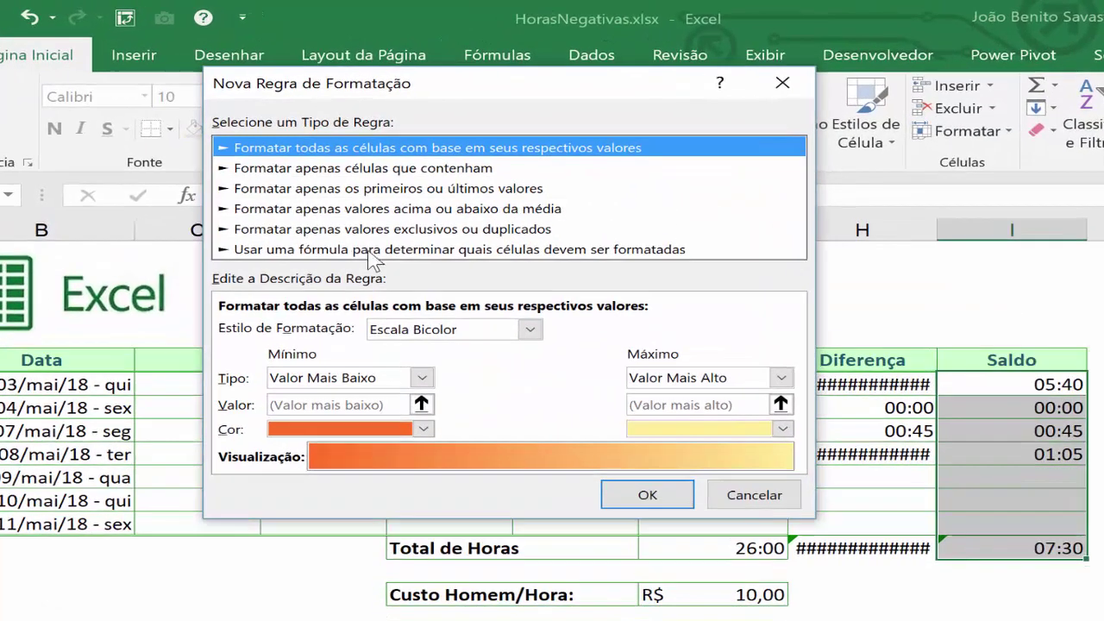
{"action": "left_click", "coordinate": [325, 222]}
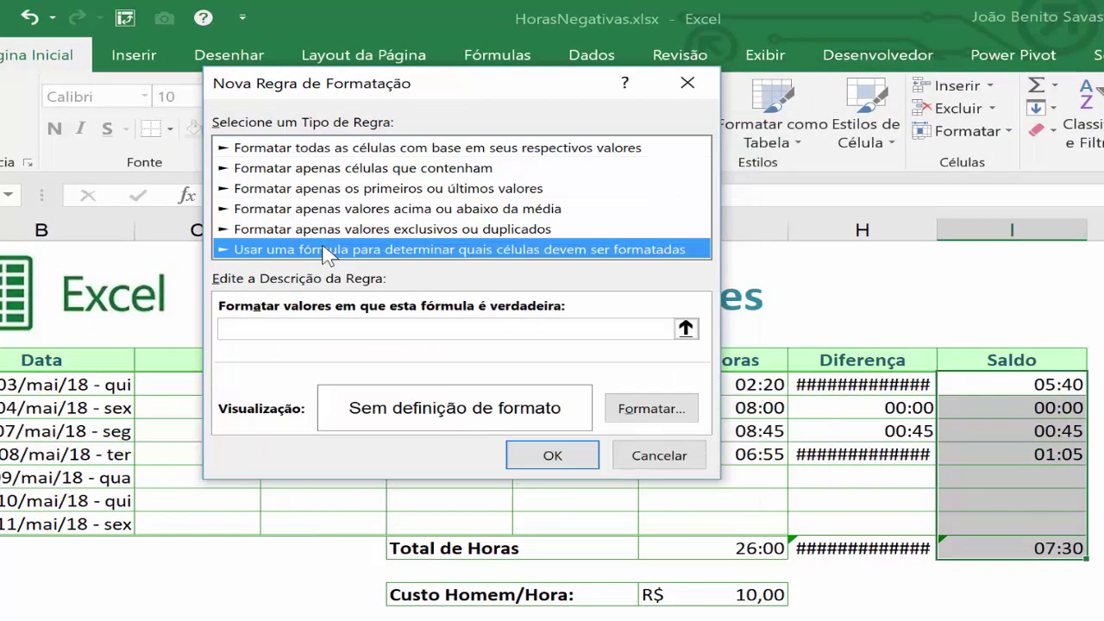
{"action": "left_click", "coordinate": [260, 329]}
{"action": "type", "text": "="}
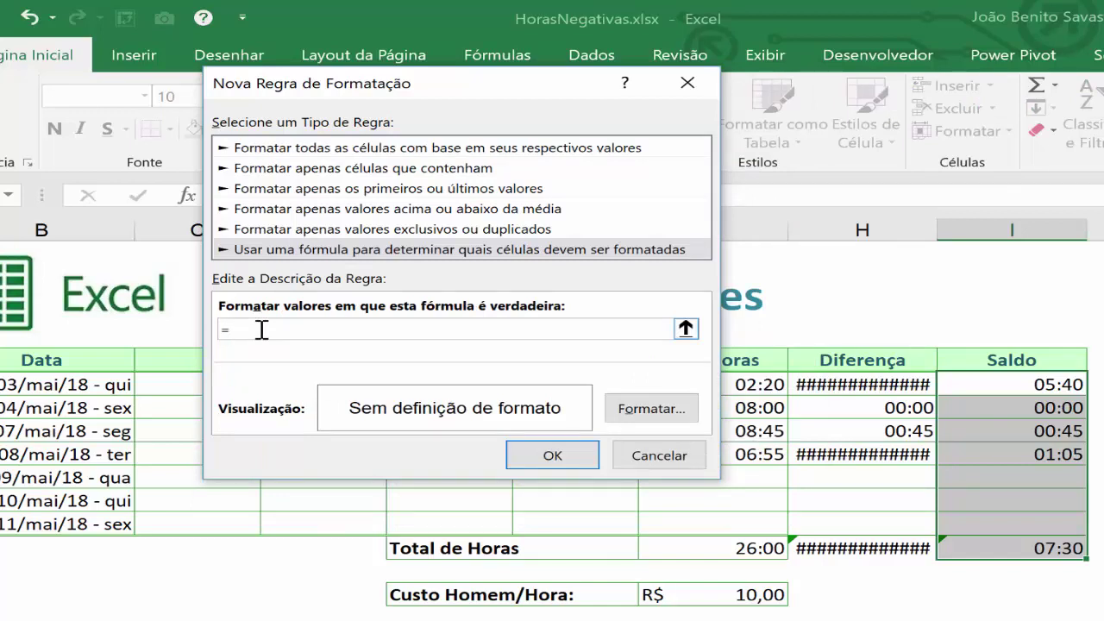
{"action": "left_click", "coordinate": [875, 384]}
{"action": "key", "text": "F4"}
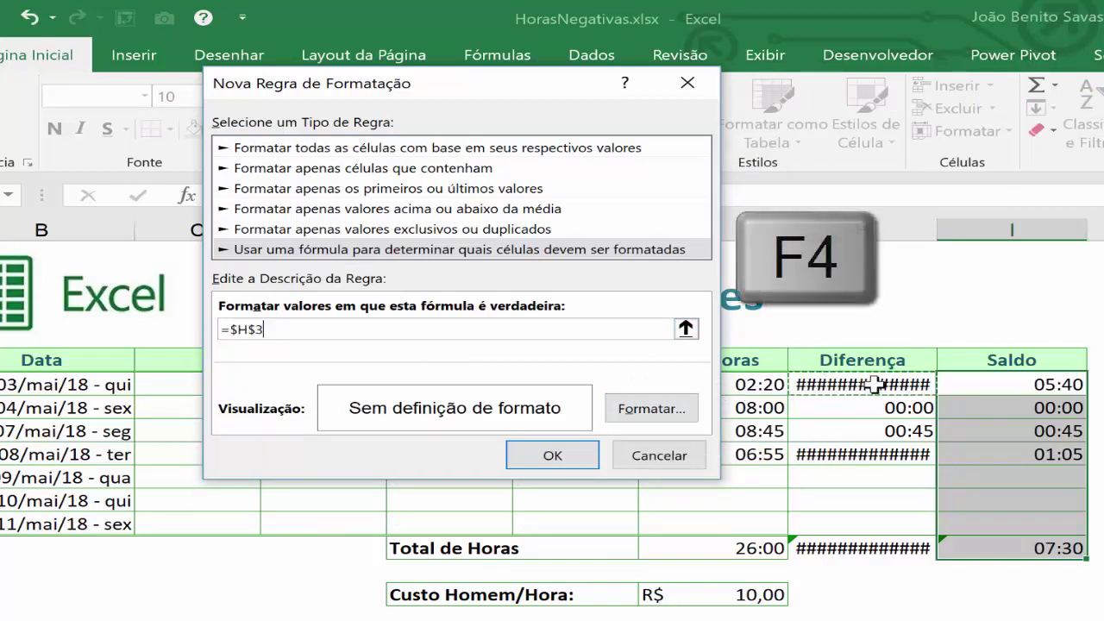
{"action": "key", "text": "F4"}
{"action": "key", "text": "F4"}
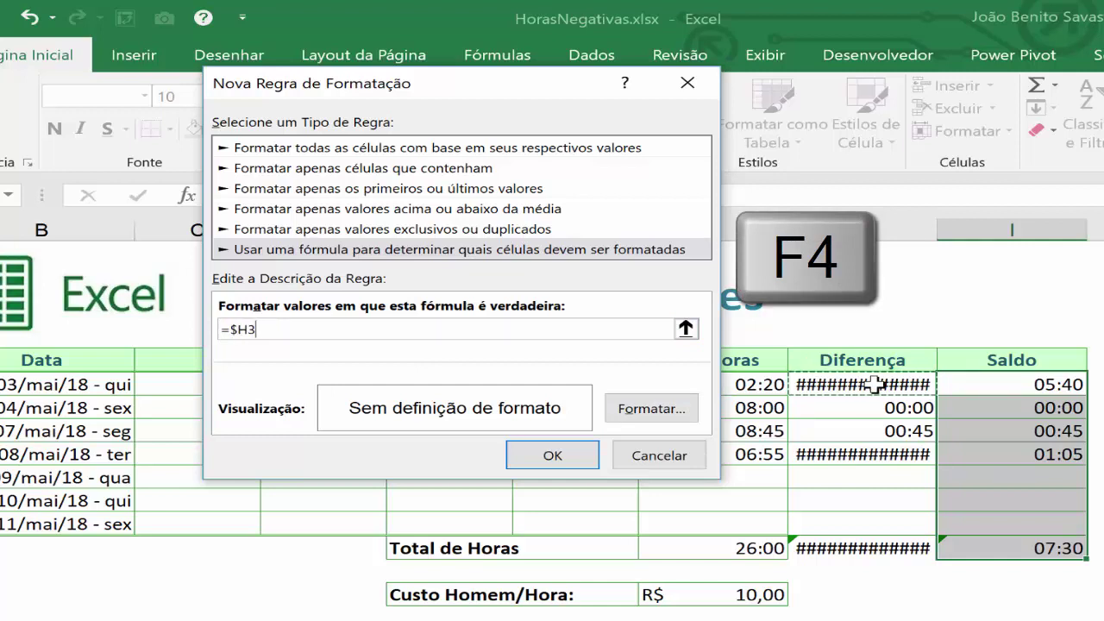
{"action": "type", "text": "<"}
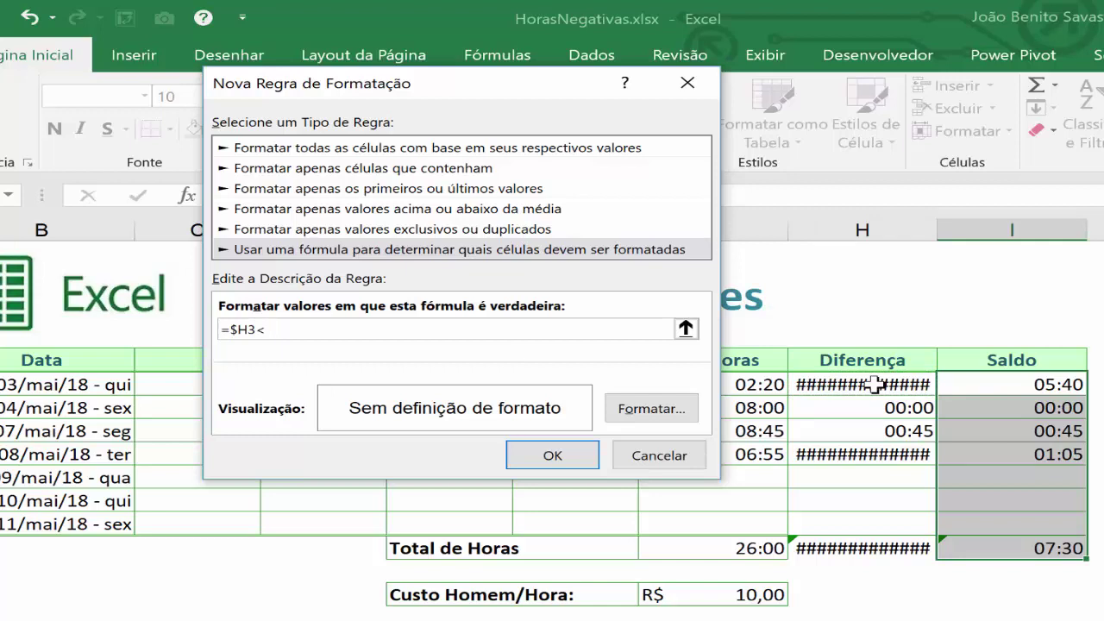
{"action": "type", "text": "0"}
Give the negative-difference rule the custom number format -[hh]:mm
{"action": "left_click", "coordinate": [651, 409]}
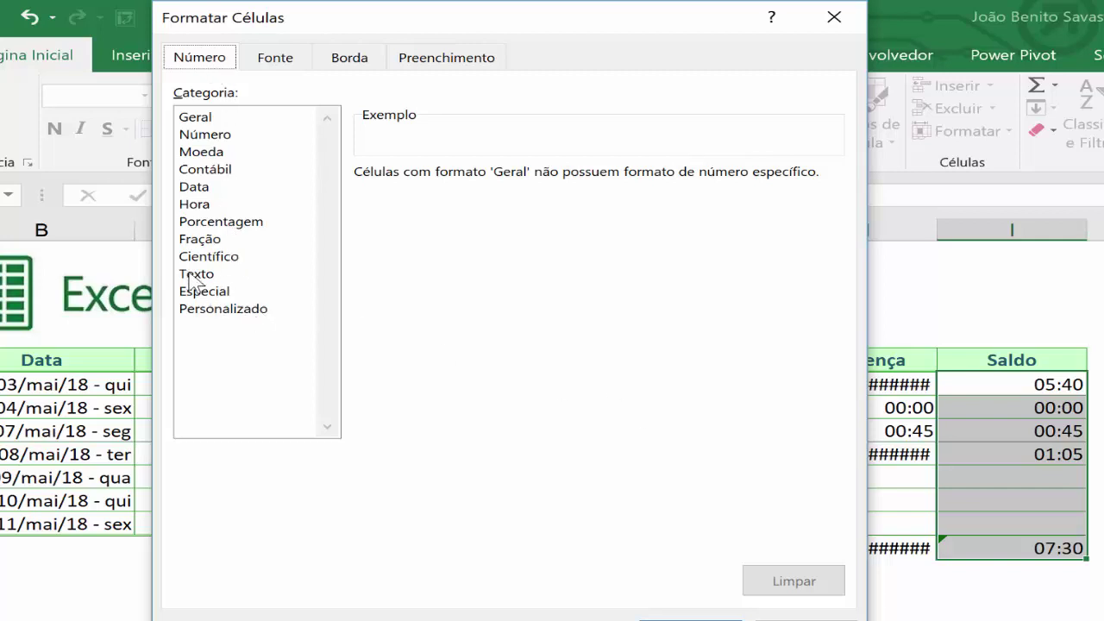
{"action": "left_click", "coordinate": [208, 309]}
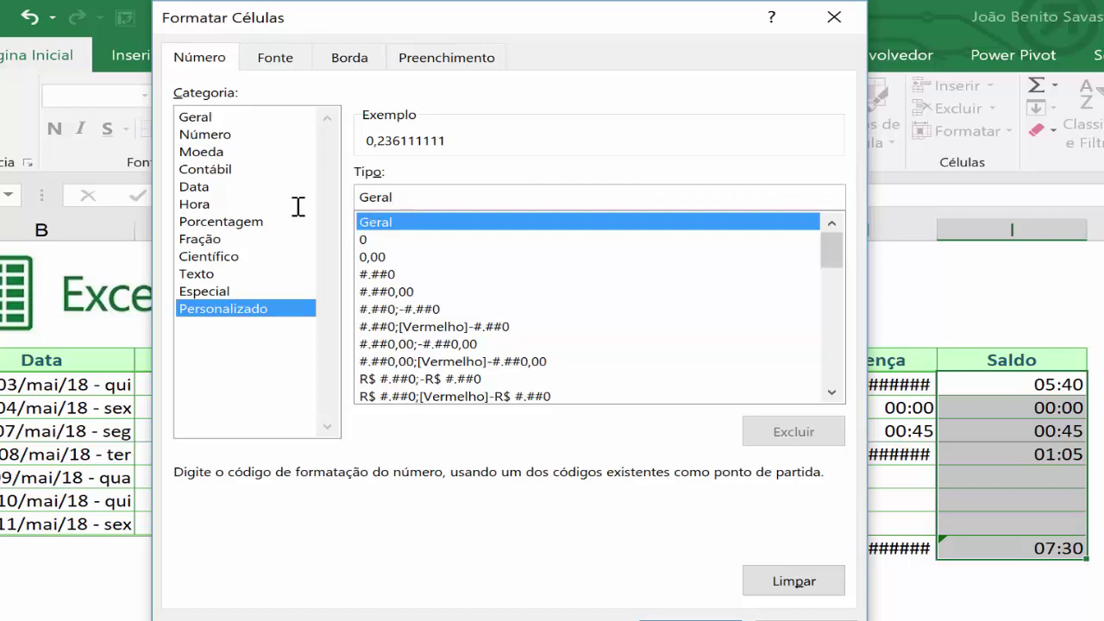
{"action": "left_click", "coordinate": [379, 193]}
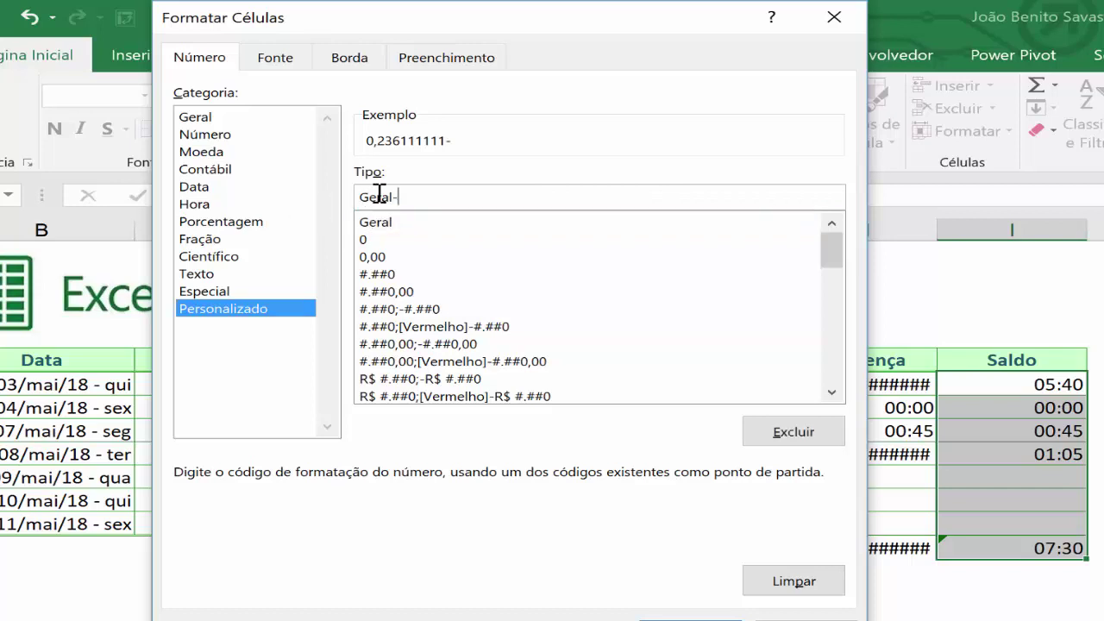
{"action": "key", "text": "BackSpace"}
{"action": "key", "text": "BackSpace"}
{"action": "key", "text": "BackSpace"}
{"action": "key", "text": "BackSpace"}
{"action": "key", "text": "BackSpace"}
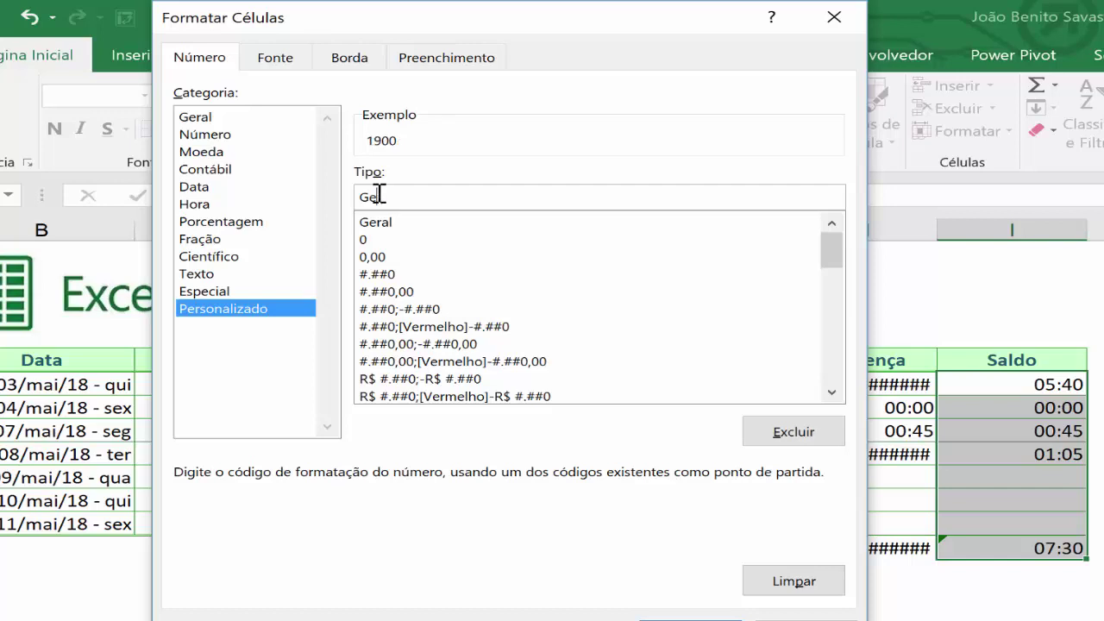
{"action": "type", "text": "-[hh]:mm"}
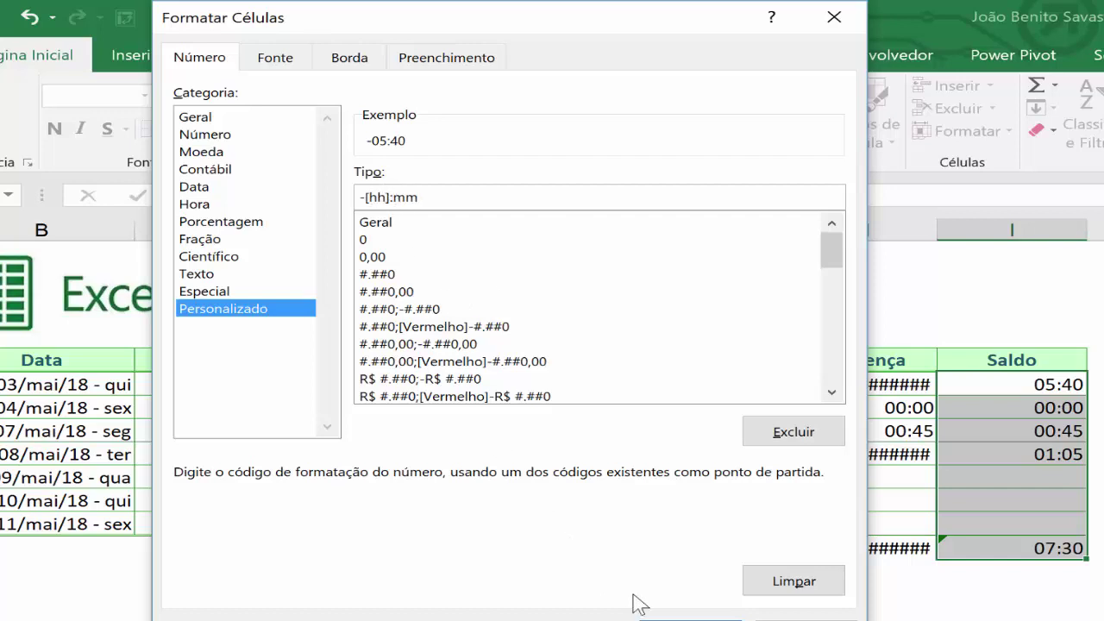
Set the rule's font color to standard red and apply the rule to the Saldo cells
{"action": "left_click", "coordinate": [276, 61]}
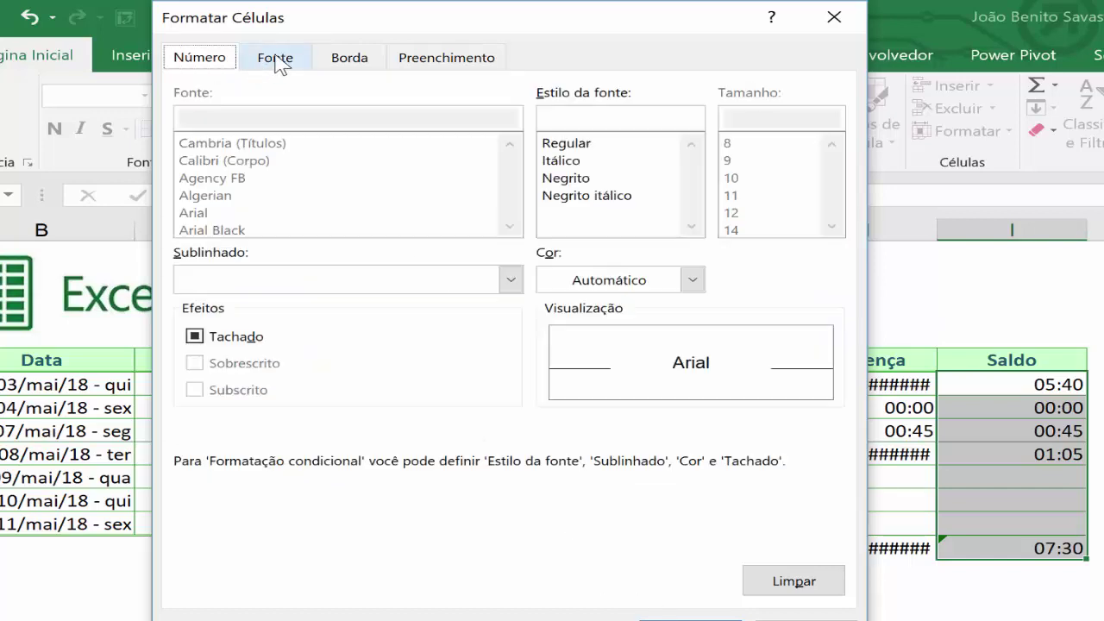
{"action": "left_click", "coordinate": [693, 280]}
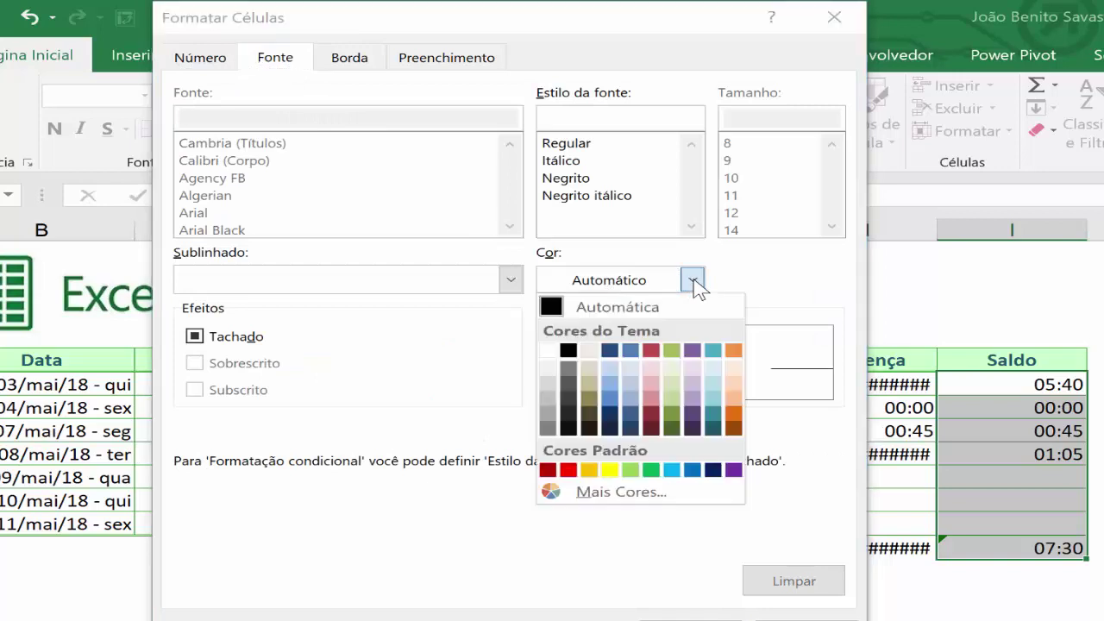
{"action": "left_click", "coordinate": [569, 470]}
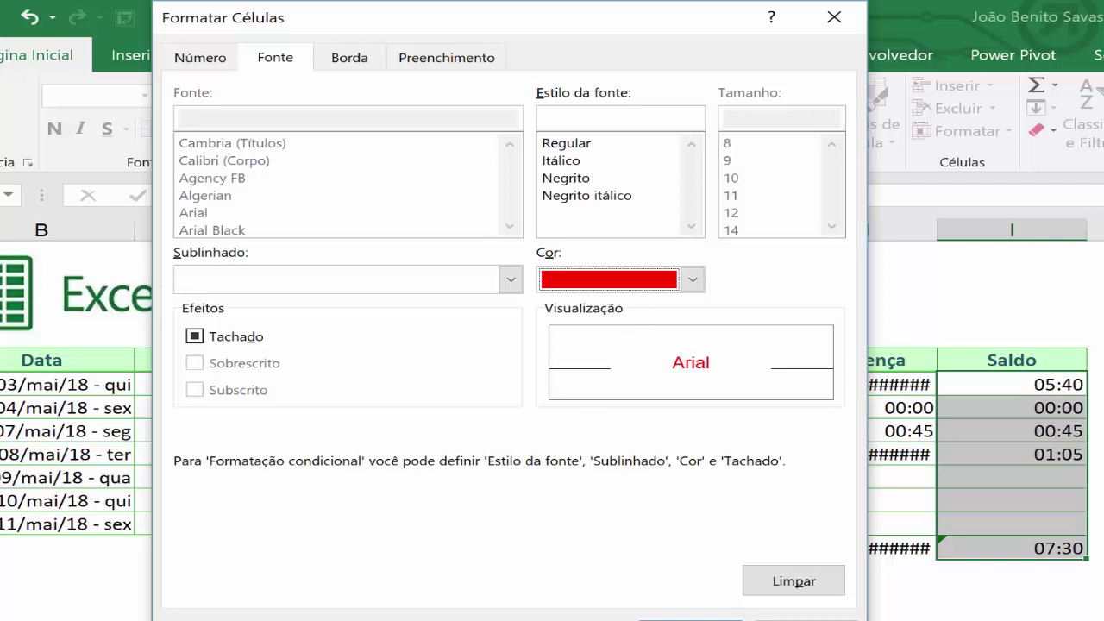
{"action": "key", "text": "Return"}
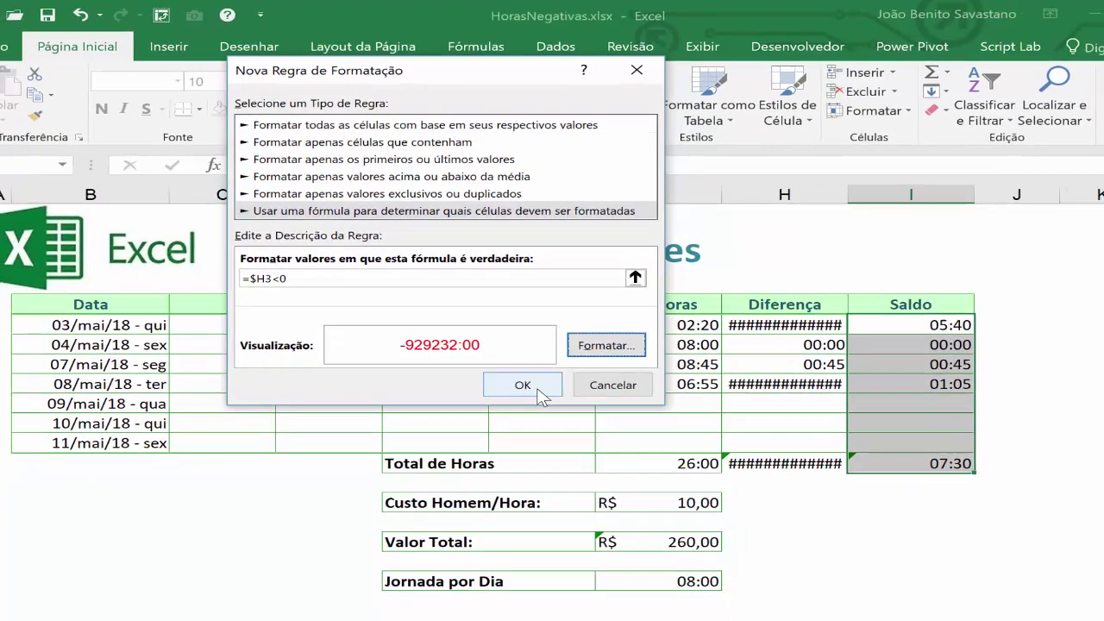
{"action": "left_click", "coordinate": [569, 461]}
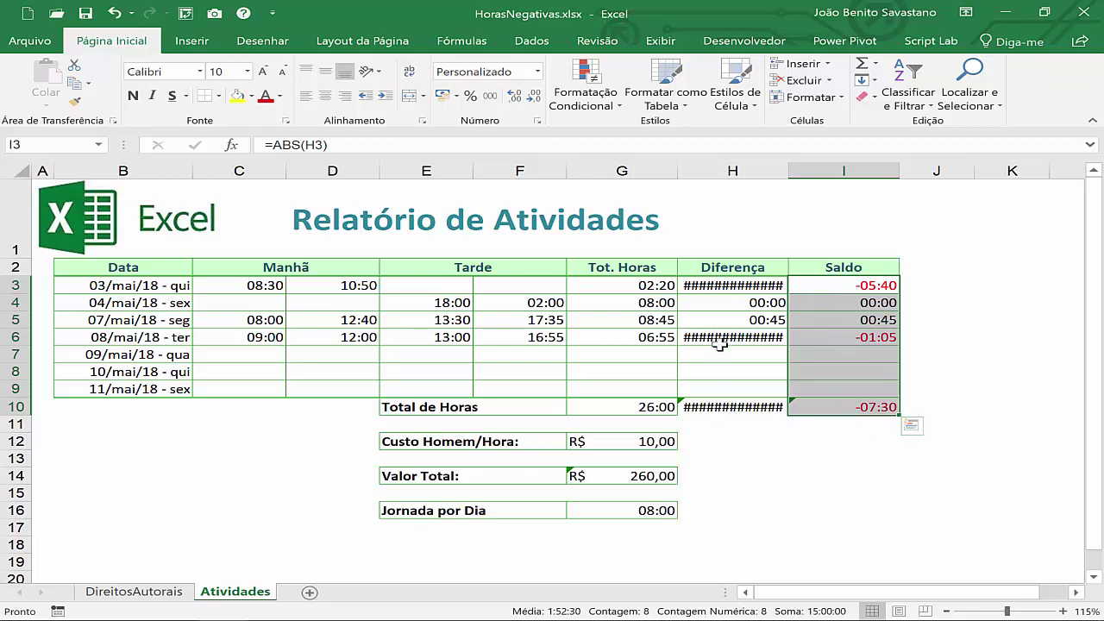
Hide the Diferença column H so that only the Saldo column shows the hour differences
{"action": "mouse_move", "coordinate": [727, 288]}
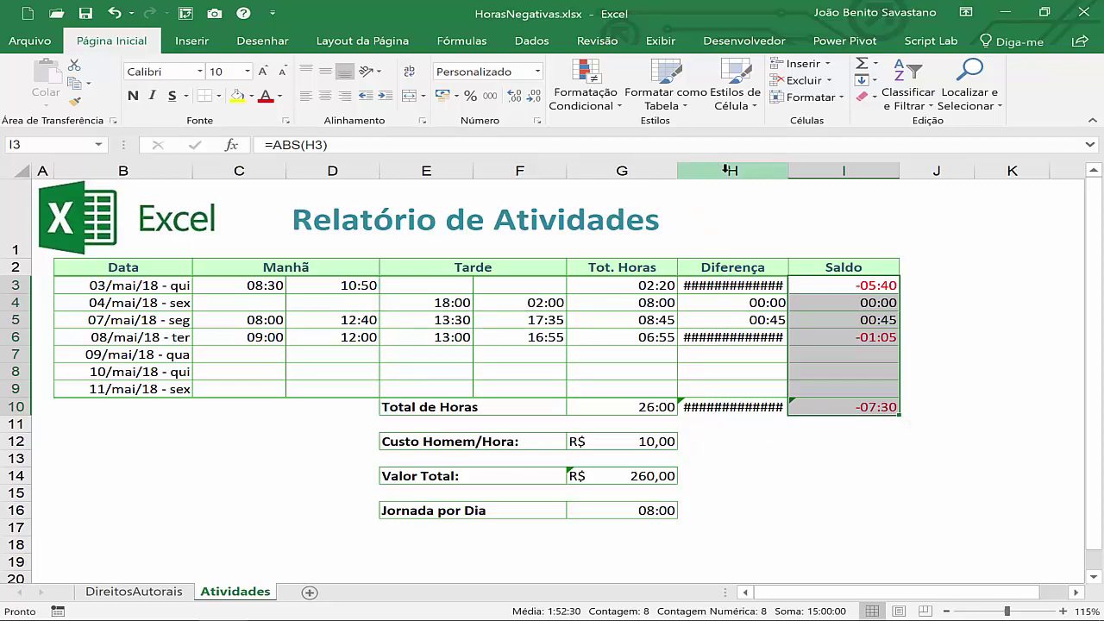
{"action": "left_click", "coordinate": [725, 170]}
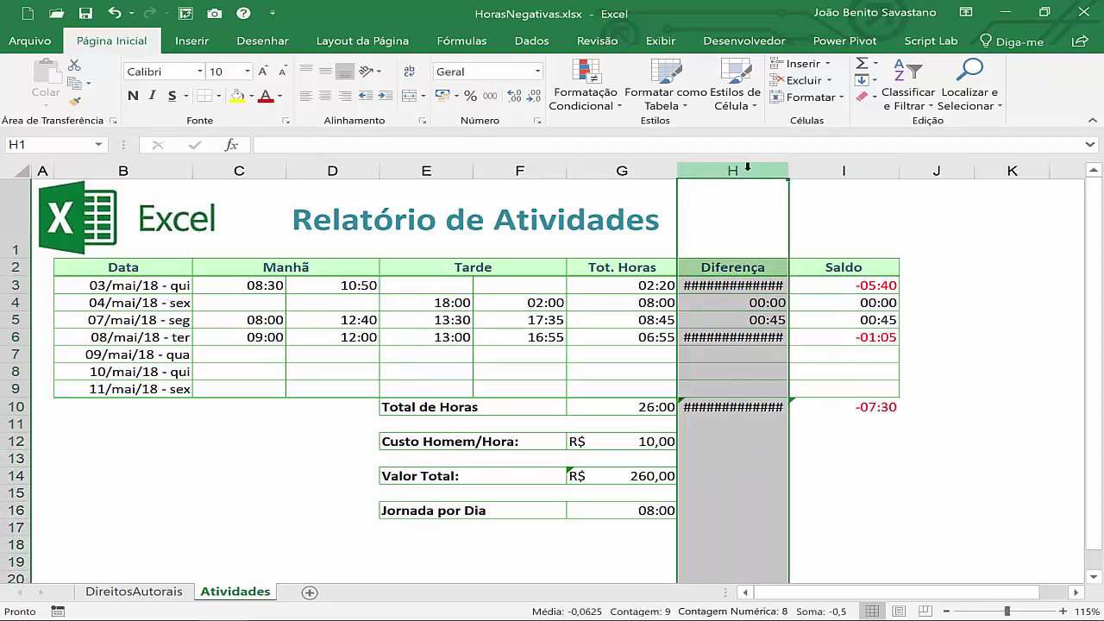
{"action": "right_click", "coordinate": [747, 167]}
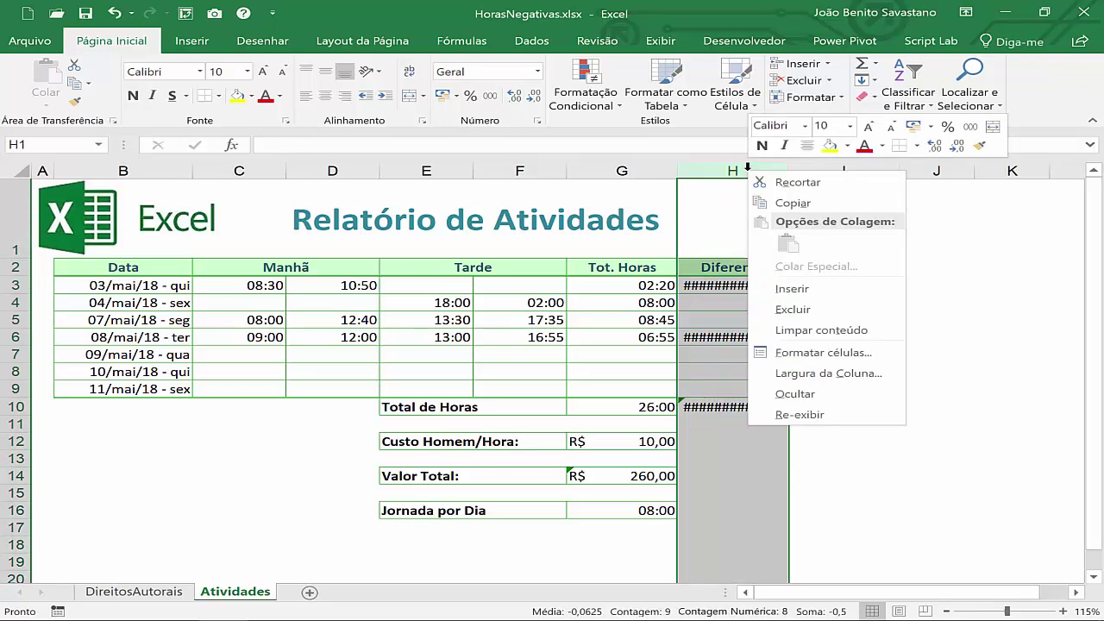
{"action": "left_click", "coordinate": [788, 396]}
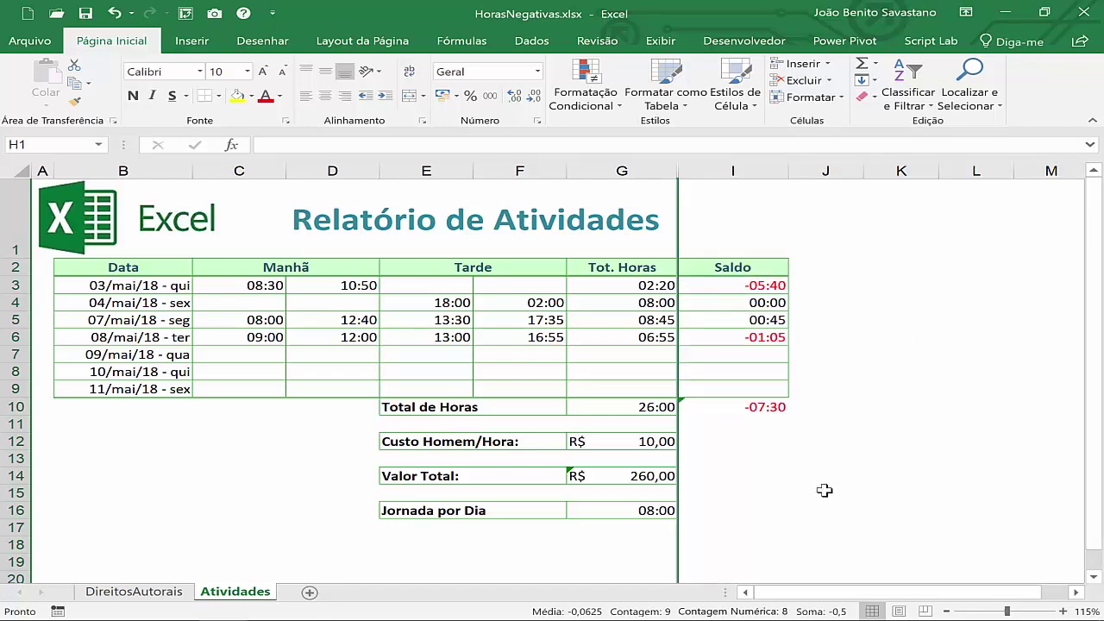
{"action": "left_click", "coordinate": [825, 490]}
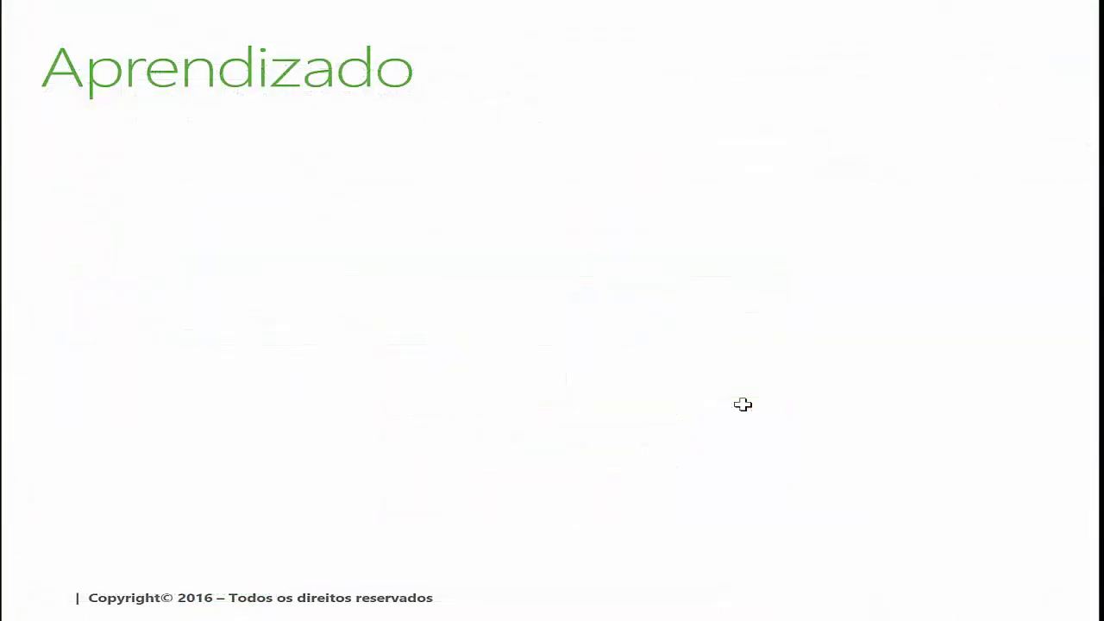
{"action": "key", "text": "Right"}
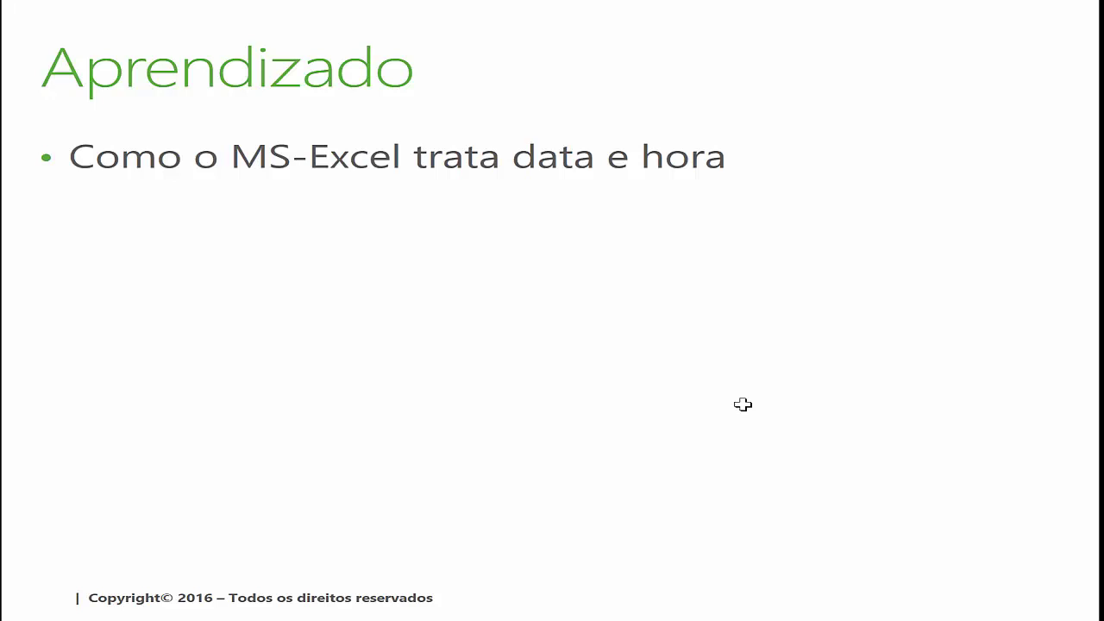
{"action": "key", "text": "Right"}
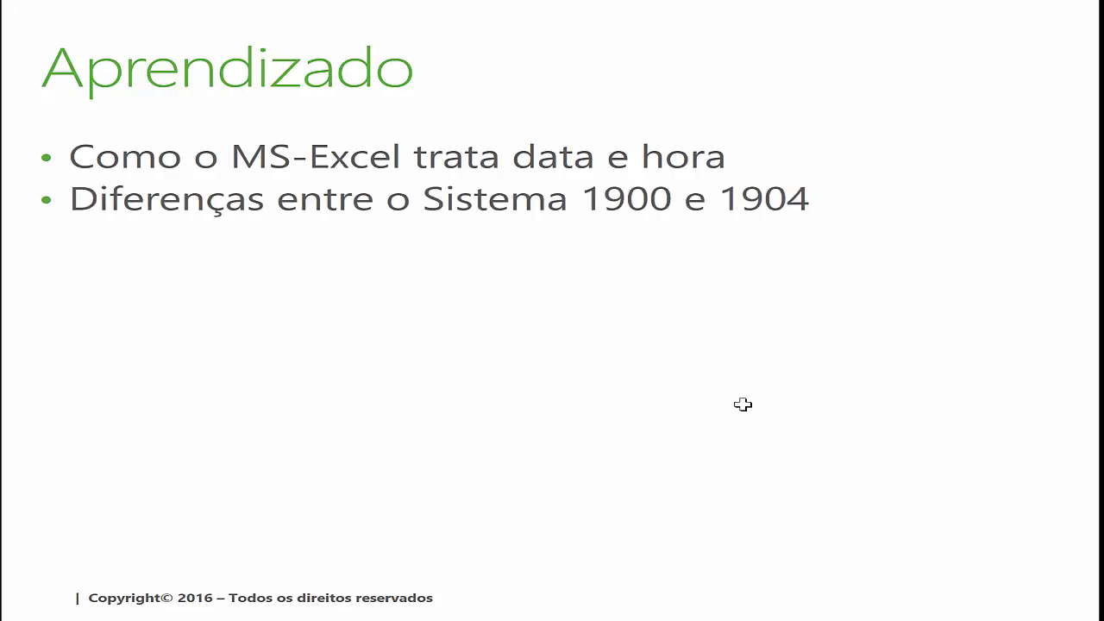
{"action": "key", "text": "Right"}
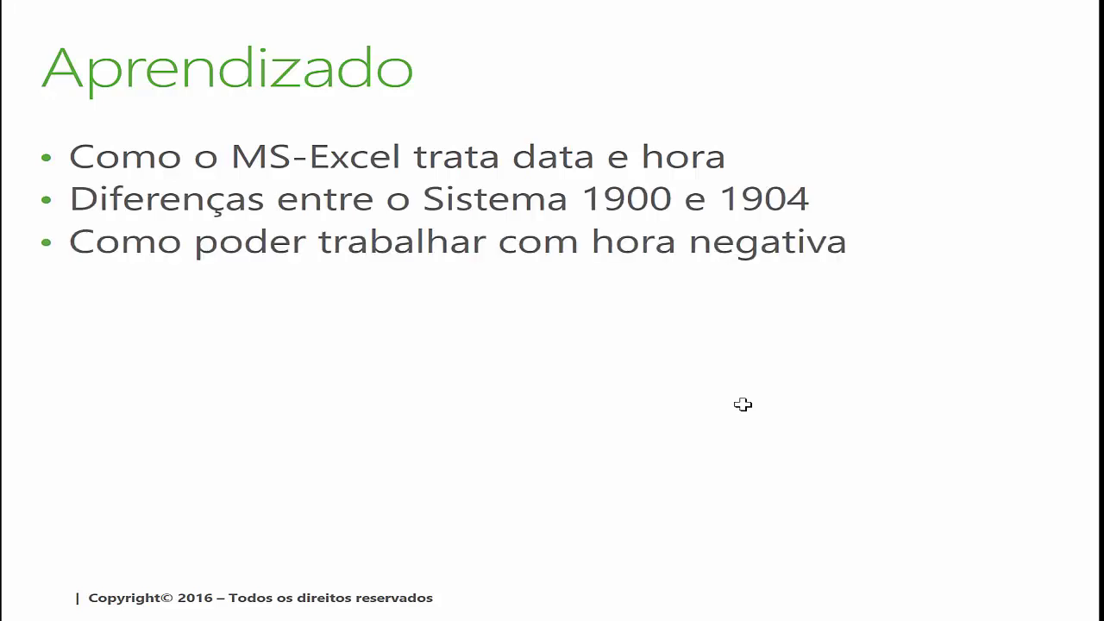